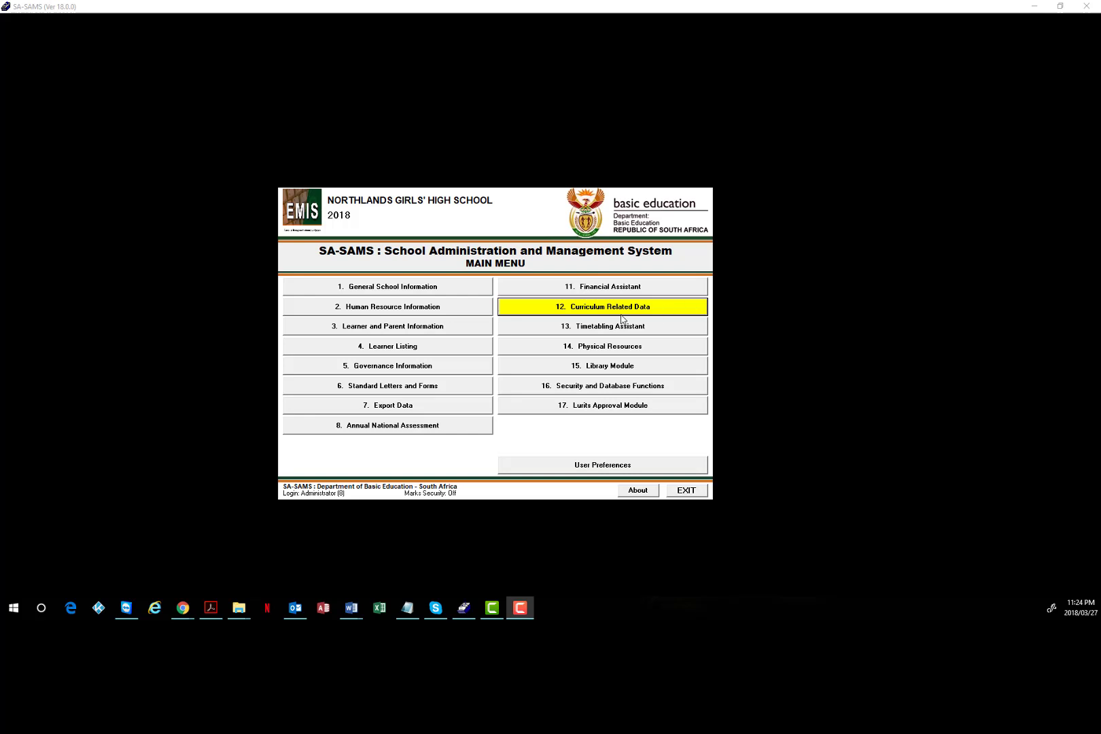
Step: Open 12.7.16.3 Maintain Results per Subject for Grade 08 Afrikaans First Additional Language, Term 1
click(586, 312)
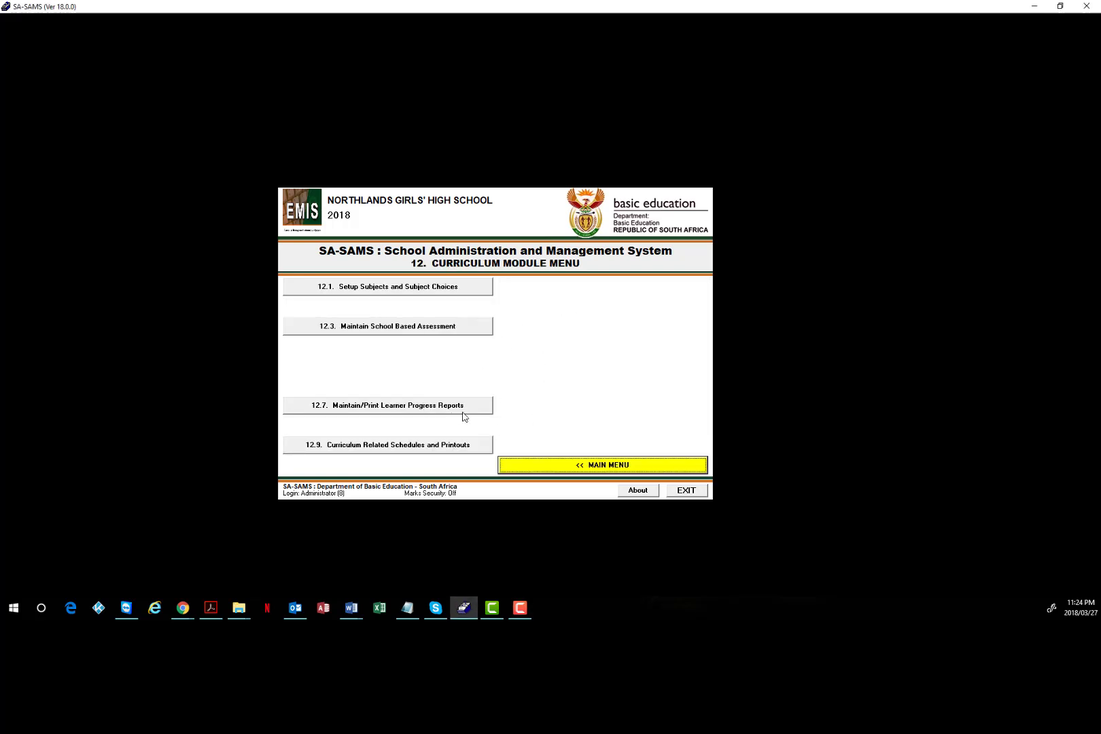
click(373, 407)
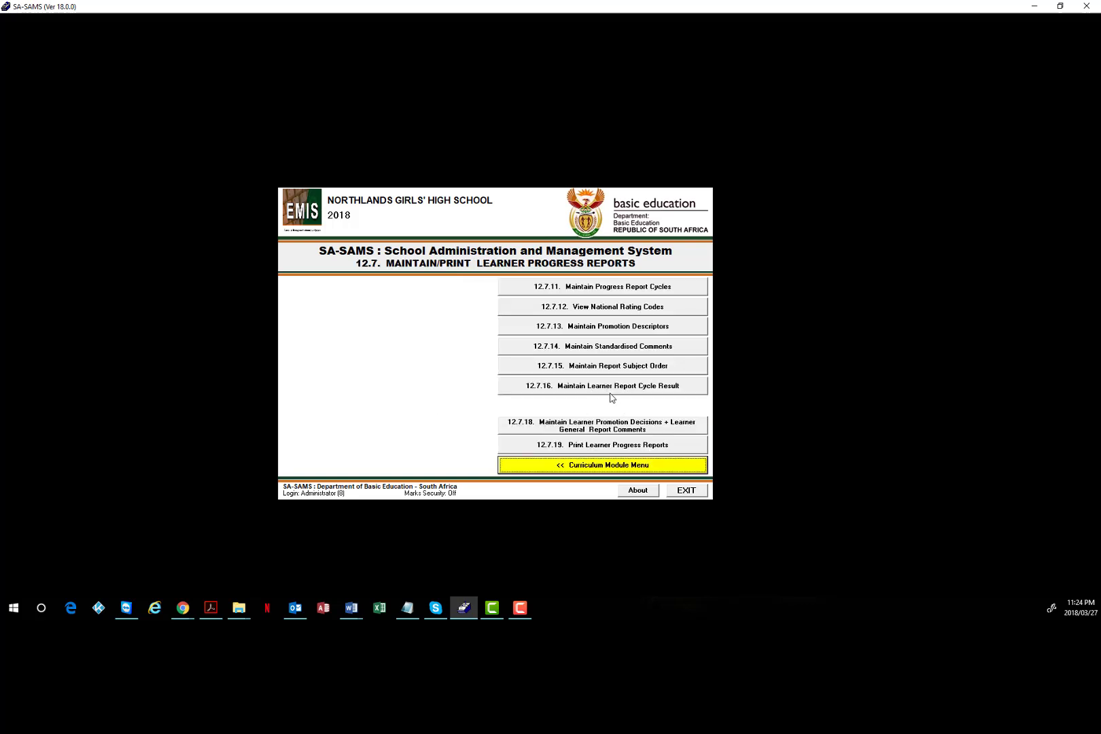
click(569, 391)
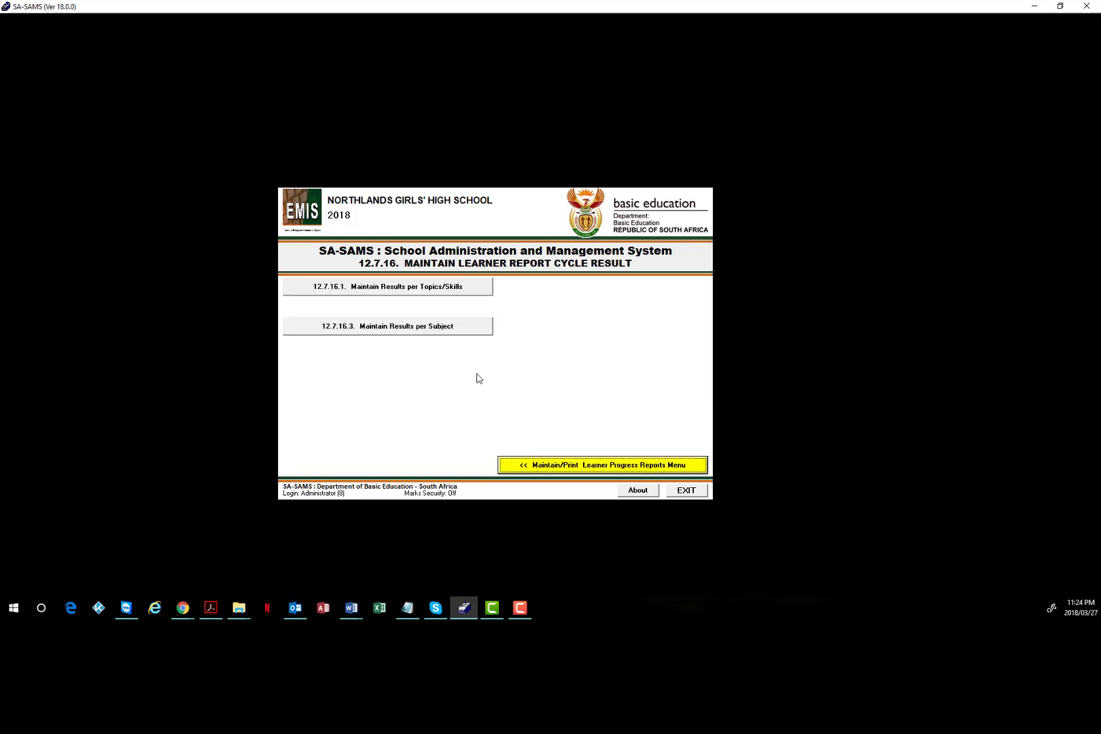
click(402, 333)
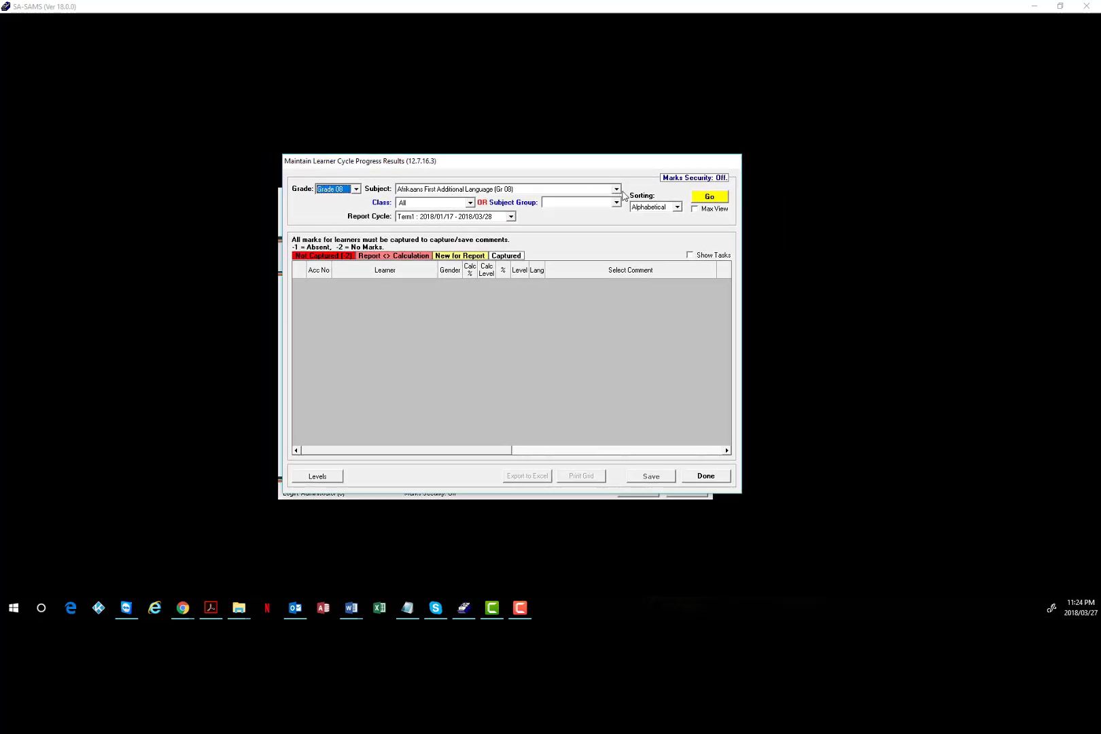
Step: Keep Afrikaans First Additional Language, load its 91 learners' results, then close the window
click(615, 190)
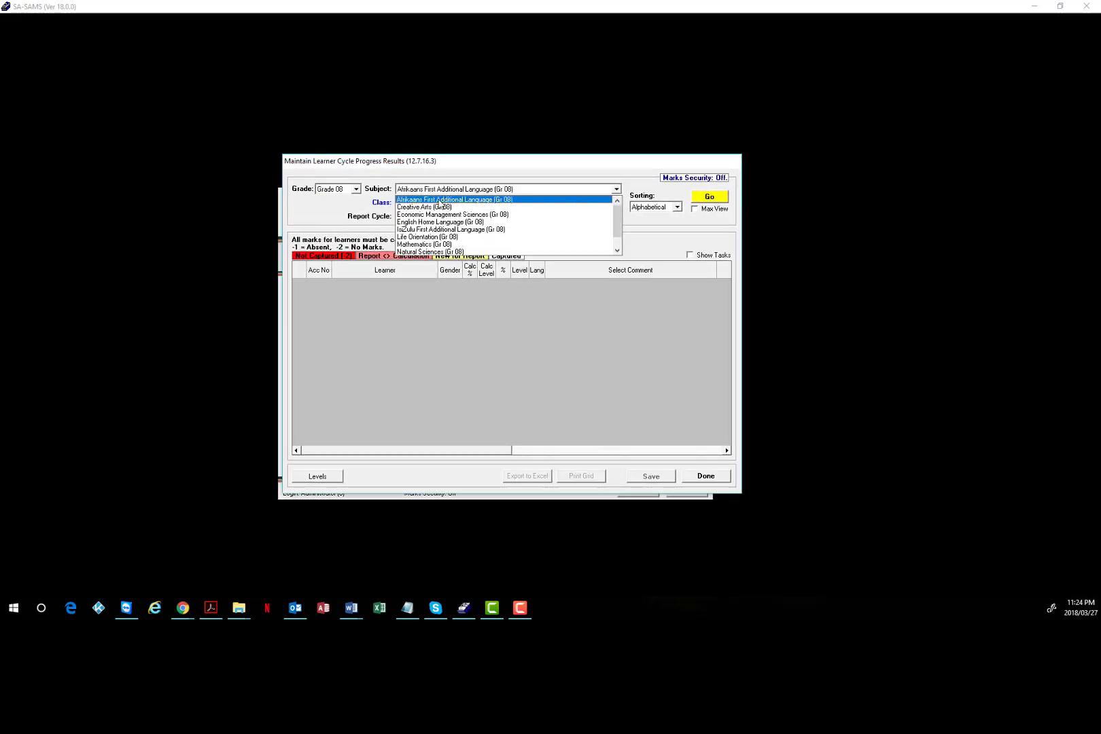
click(441, 200)
click(714, 197)
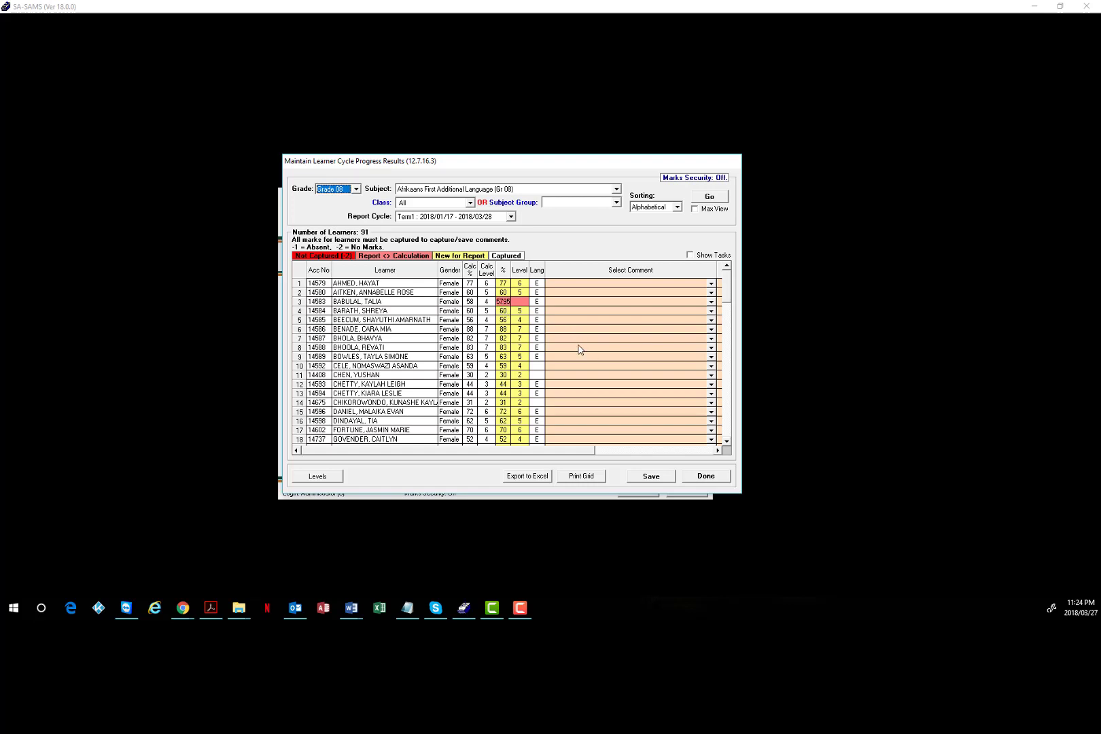
click(704, 476)
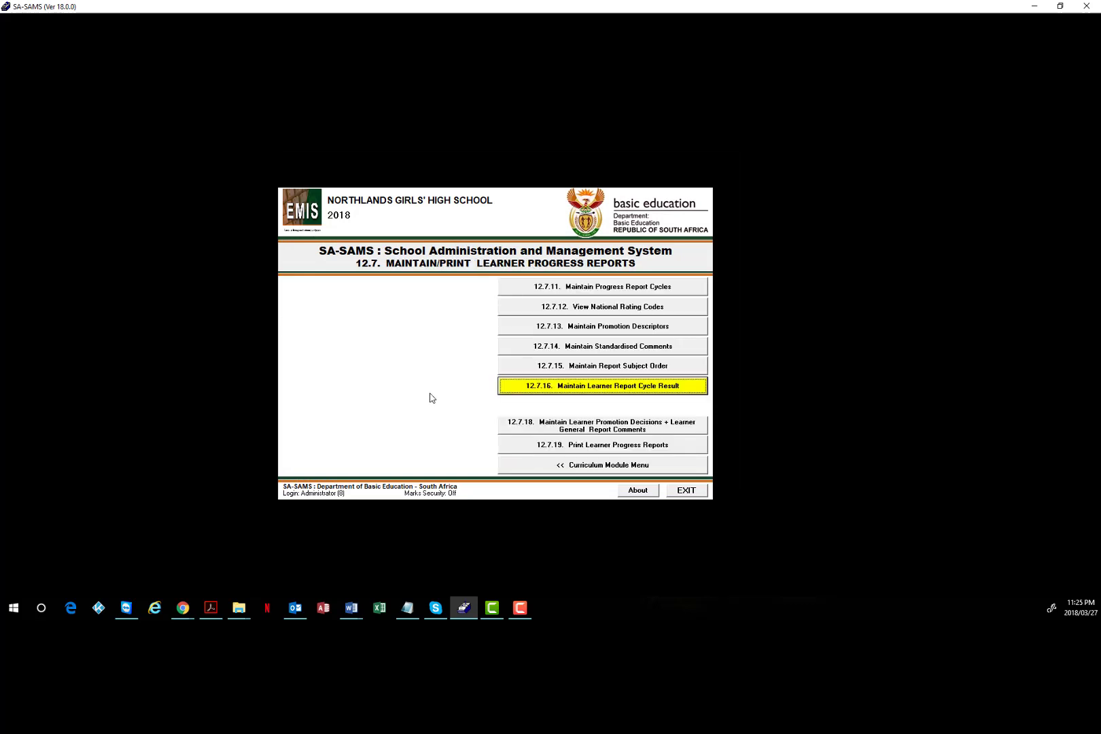
Step: Open 12.3.12 Maintain Learner SBA Results from the School Based Assessment menu
click(575, 467)
click(421, 325)
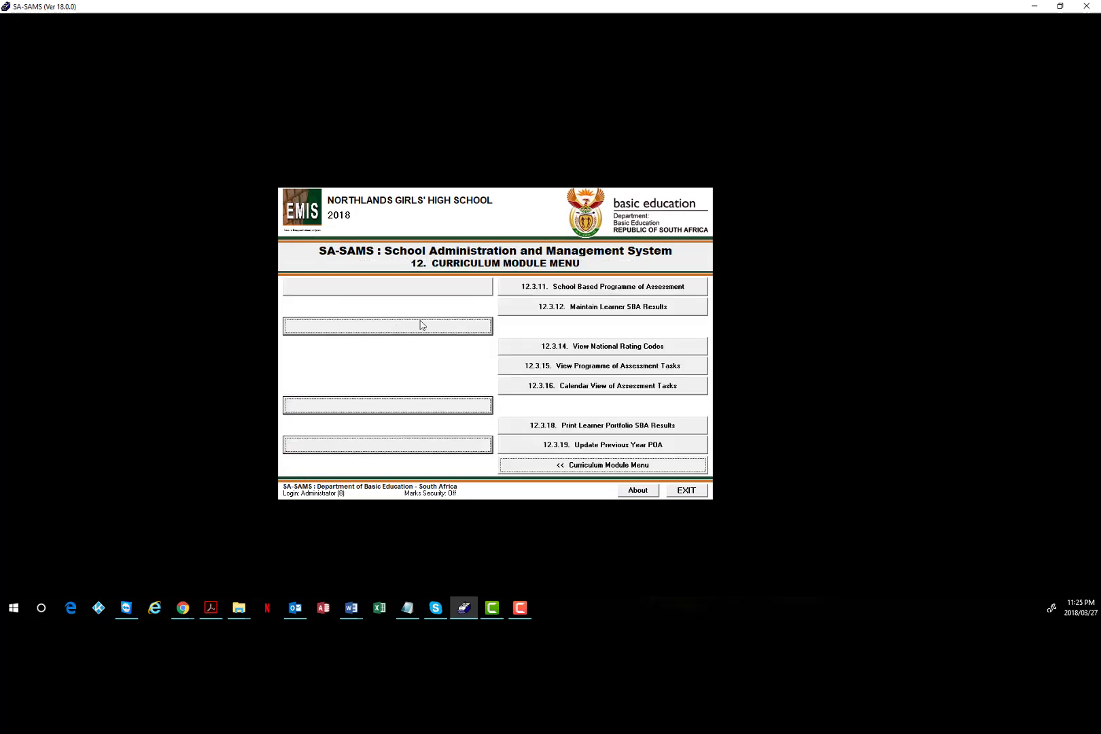
click(585, 309)
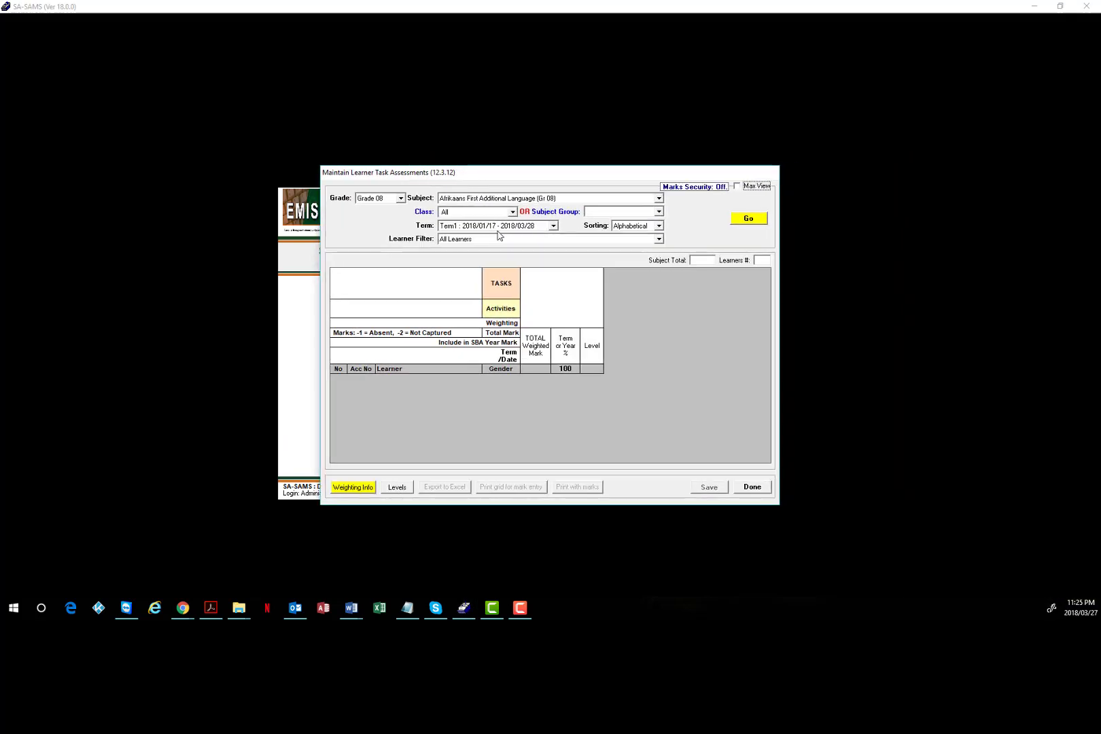
Step: Load the Grade 08 Afrikaans Term 1 SBA marks, save them with overwrite confirmed, and close
key(Return)
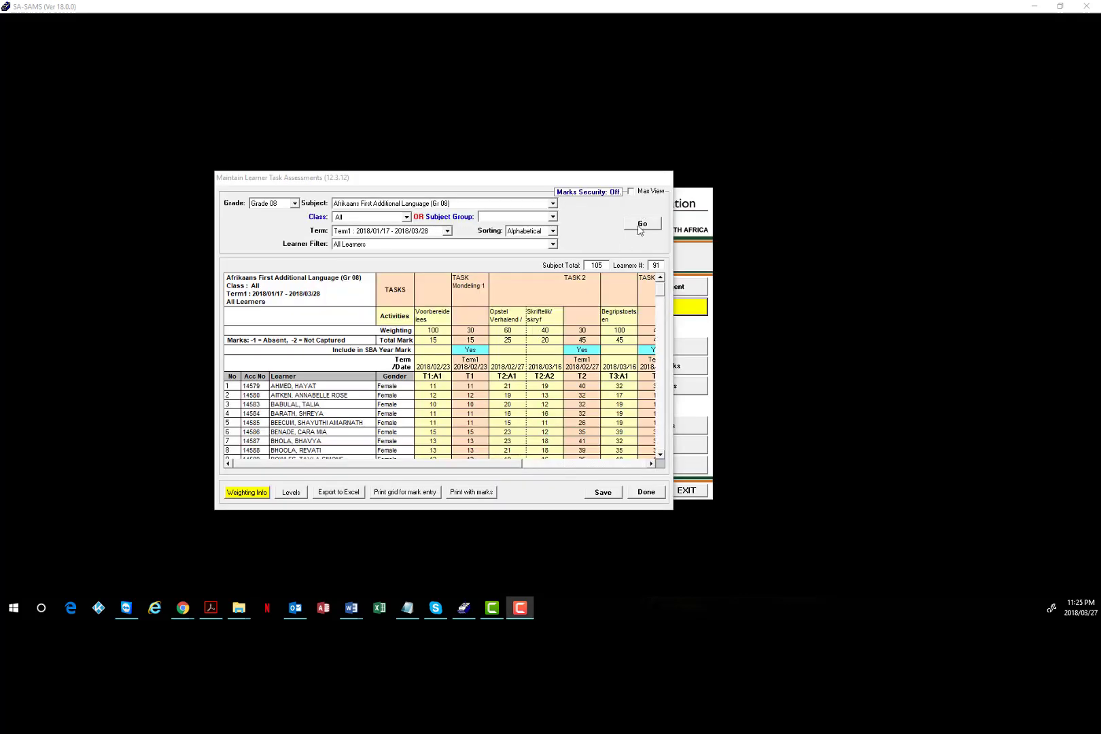
click(609, 496)
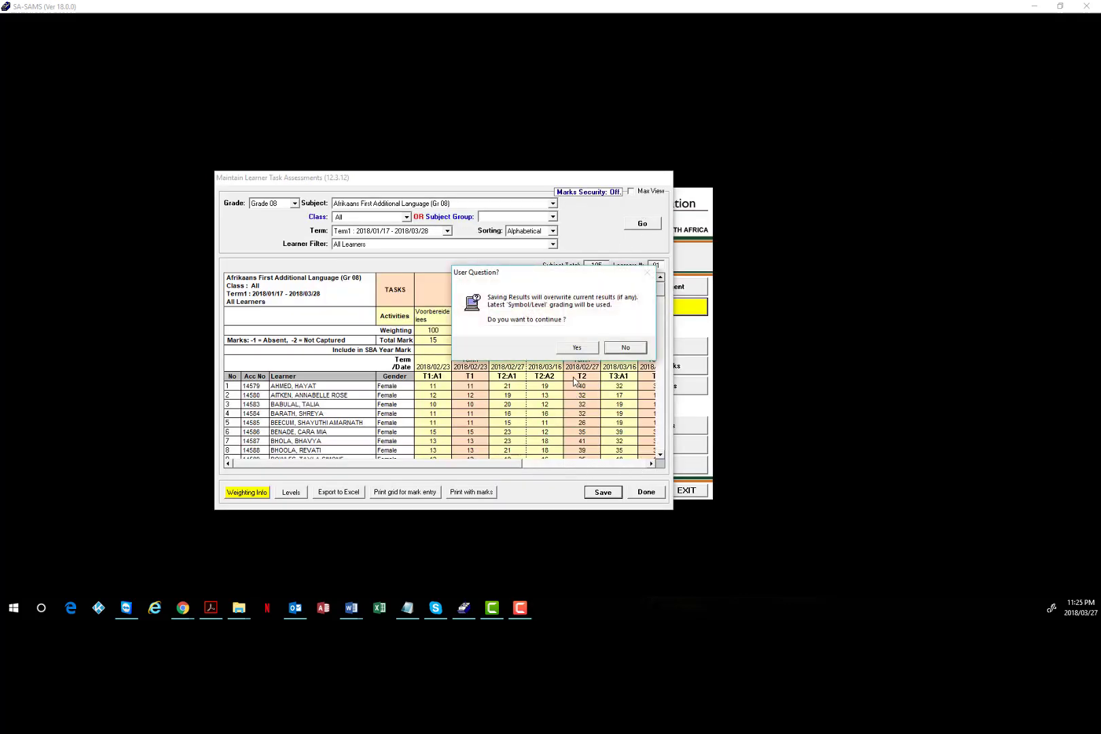
click(578, 350)
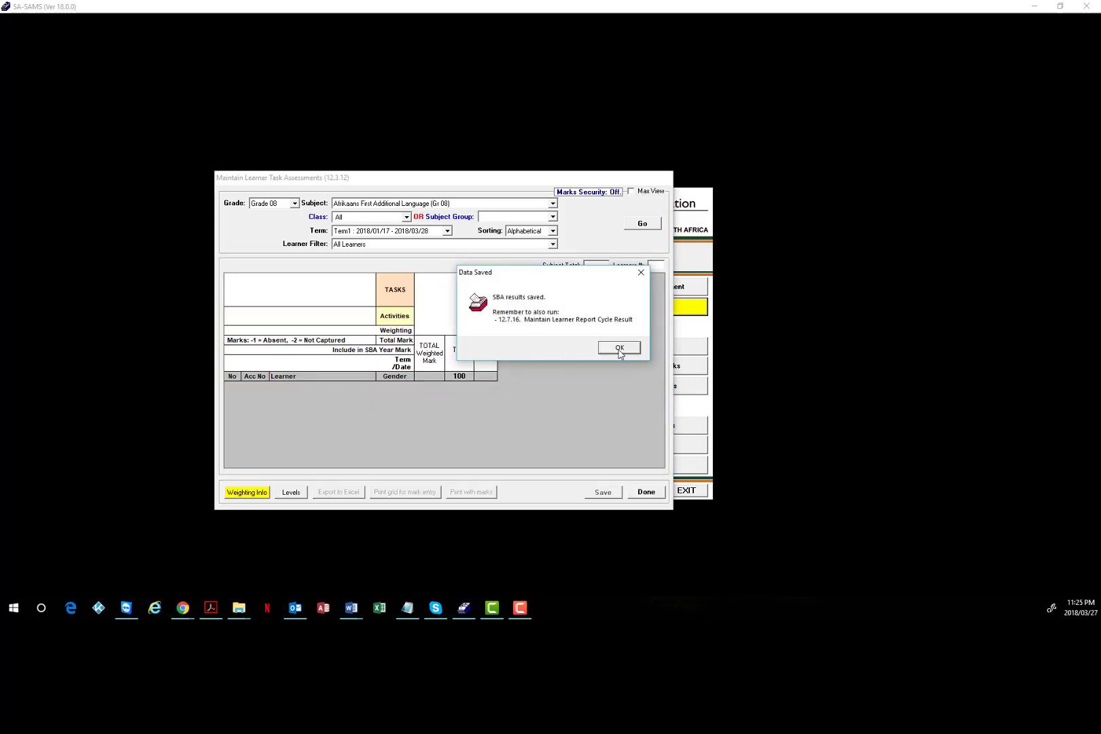
click(621, 348)
click(639, 494)
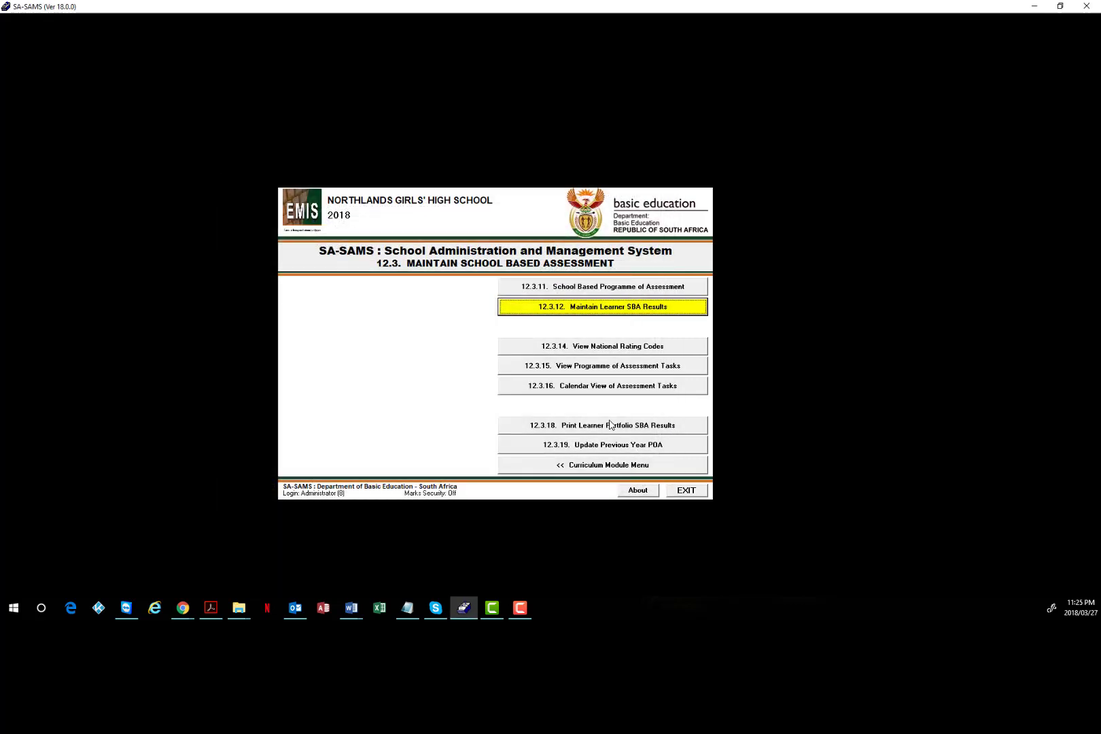
Step: Open 12.7.16.3 Maintain Results per Subject from the learner progress reports menu
click(568, 467)
click(379, 408)
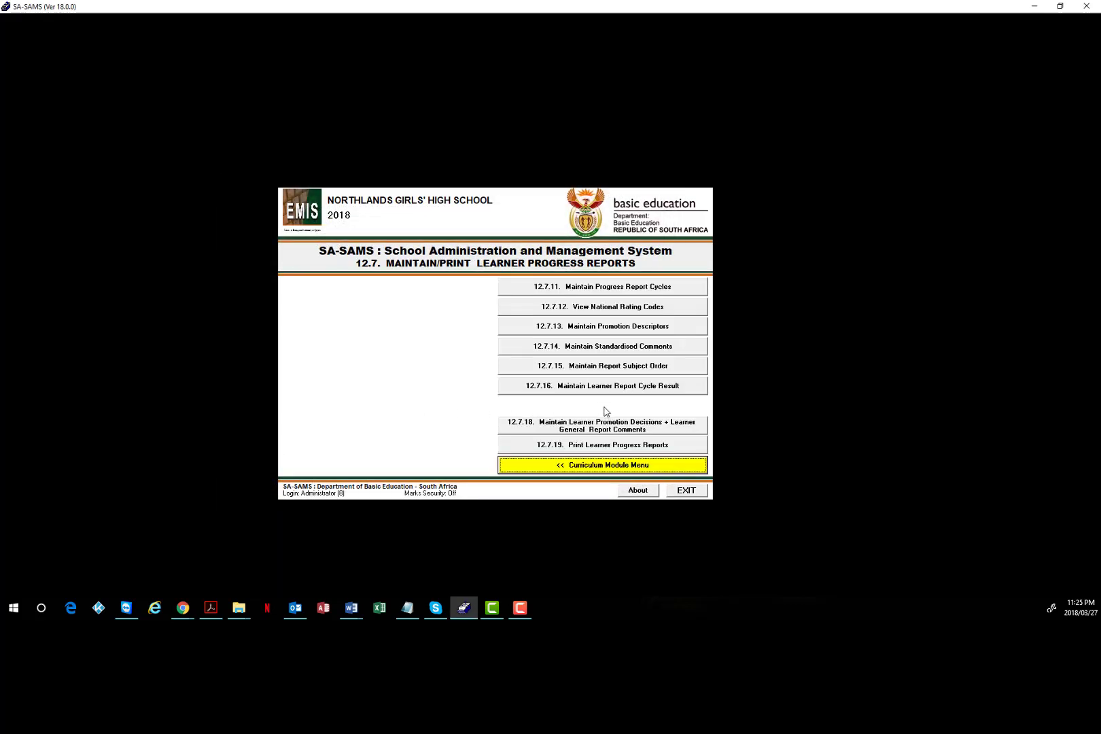
click(587, 388)
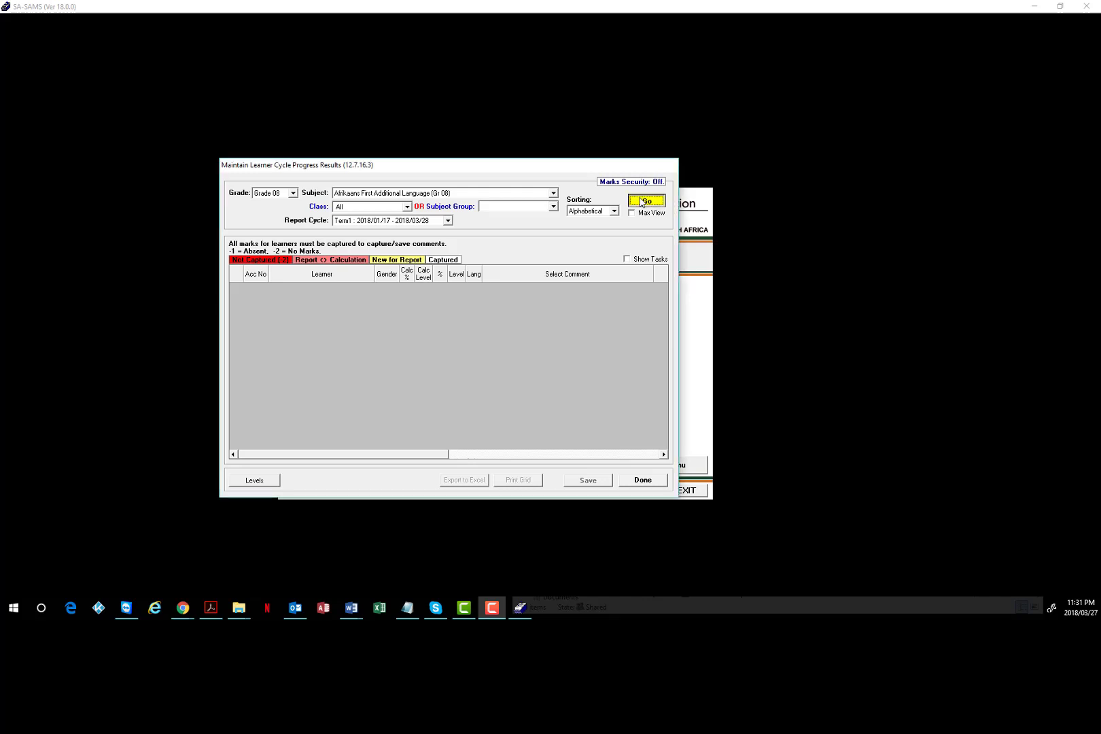
Step: Load and save the 91 learners' recalculated Afrikaans cycle results, review the grid, then close
click(643, 202)
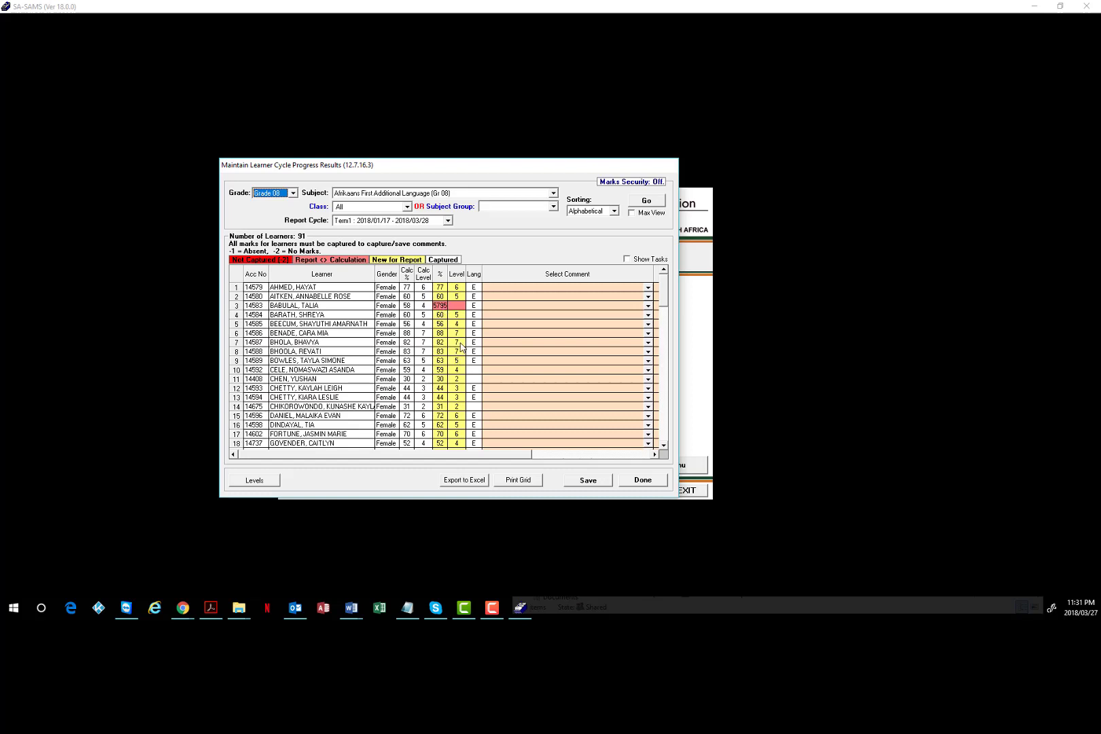
click(589, 481)
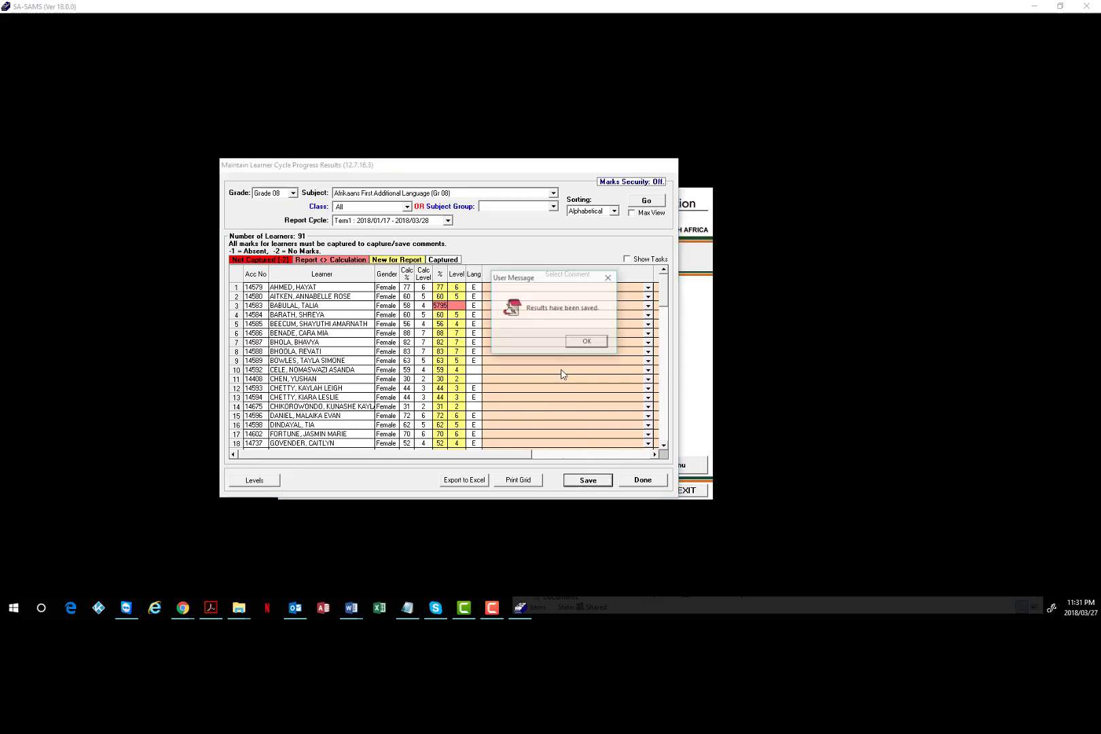
click(588, 342)
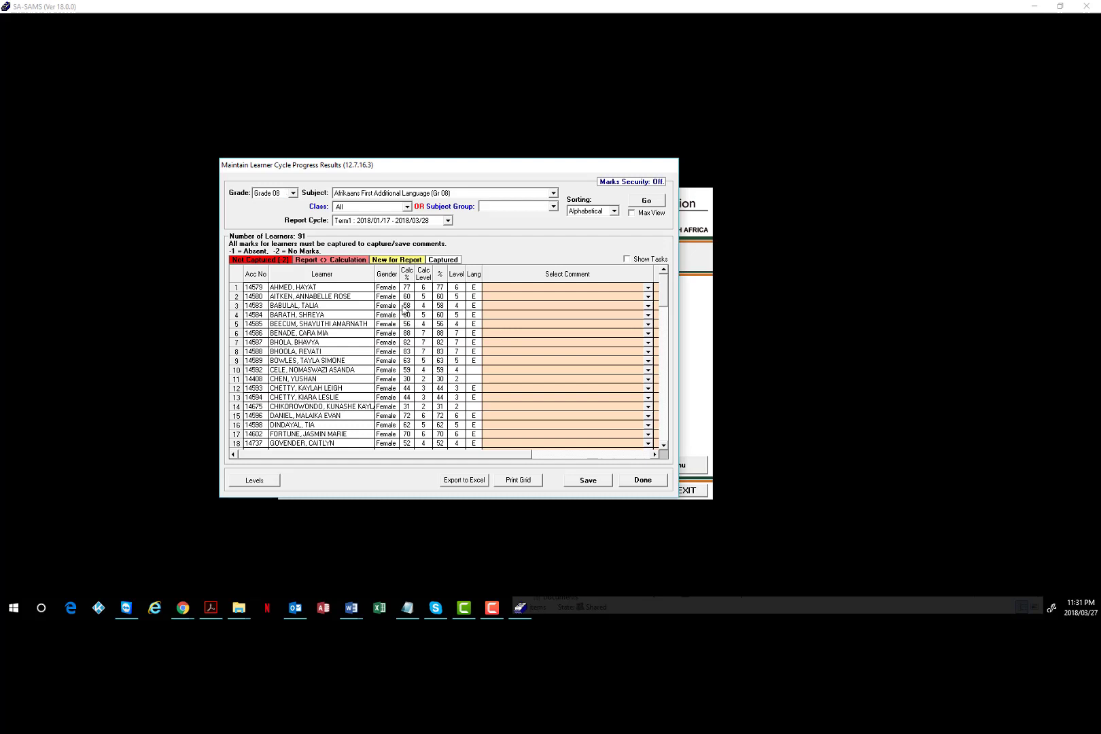
scroll(546, 361, down, 2)
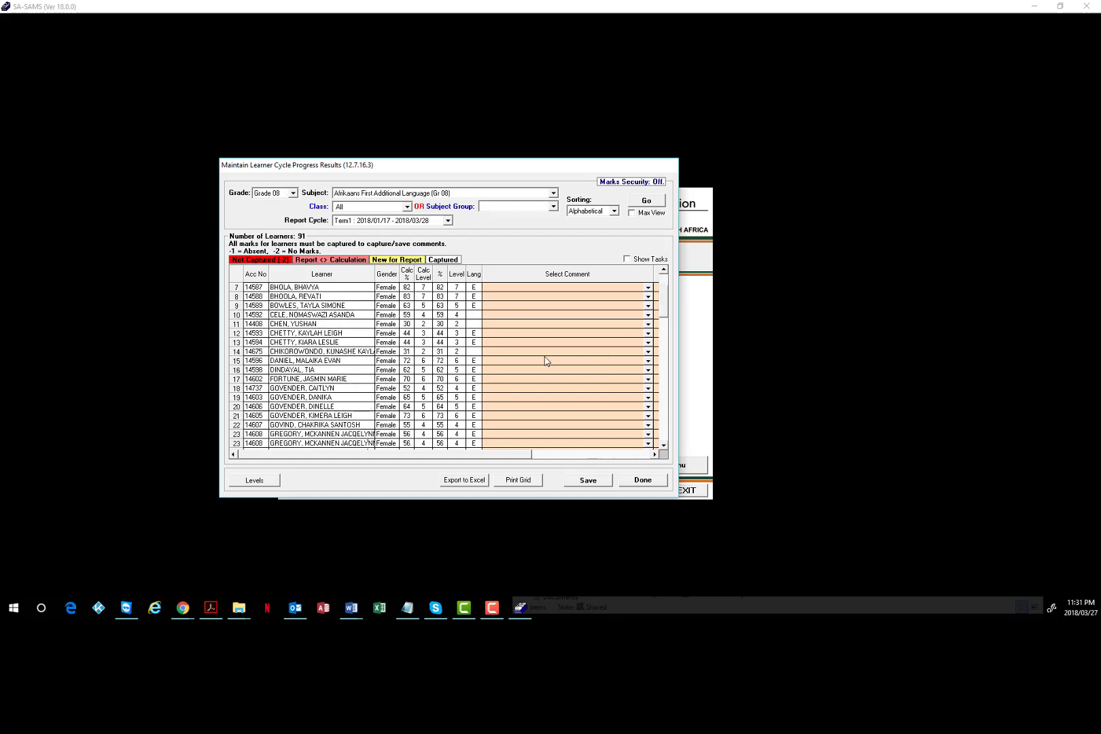
scroll(544, 361, down, 10)
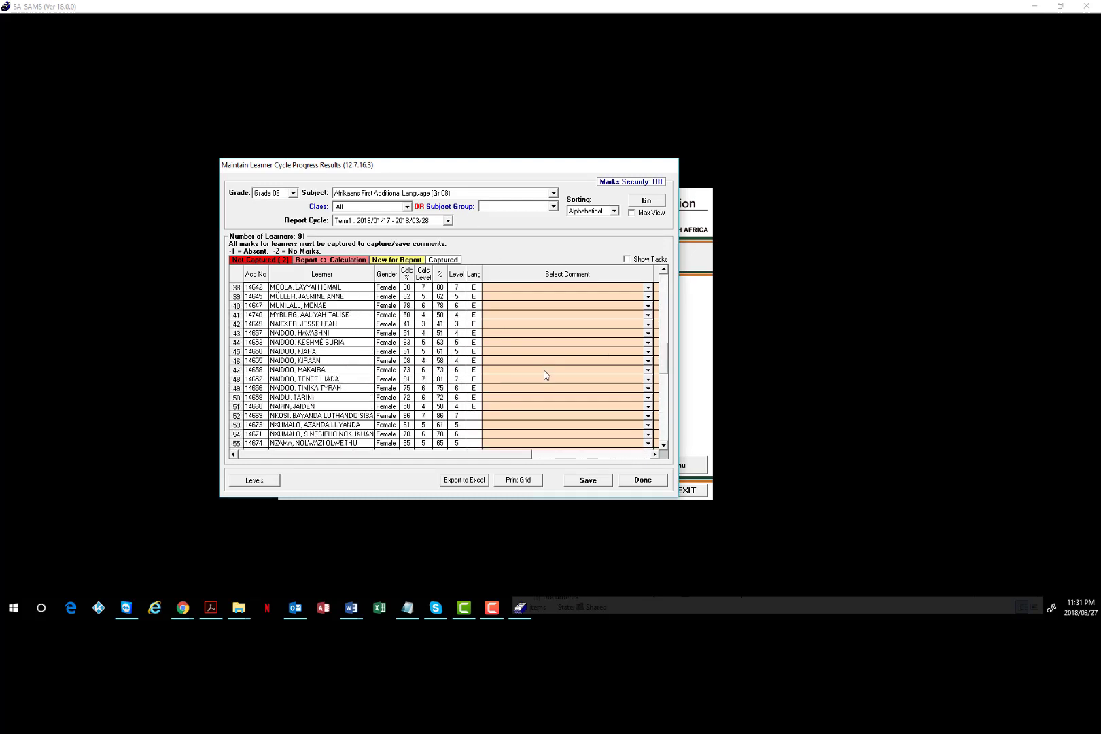
scroll(545, 374, up, 12)
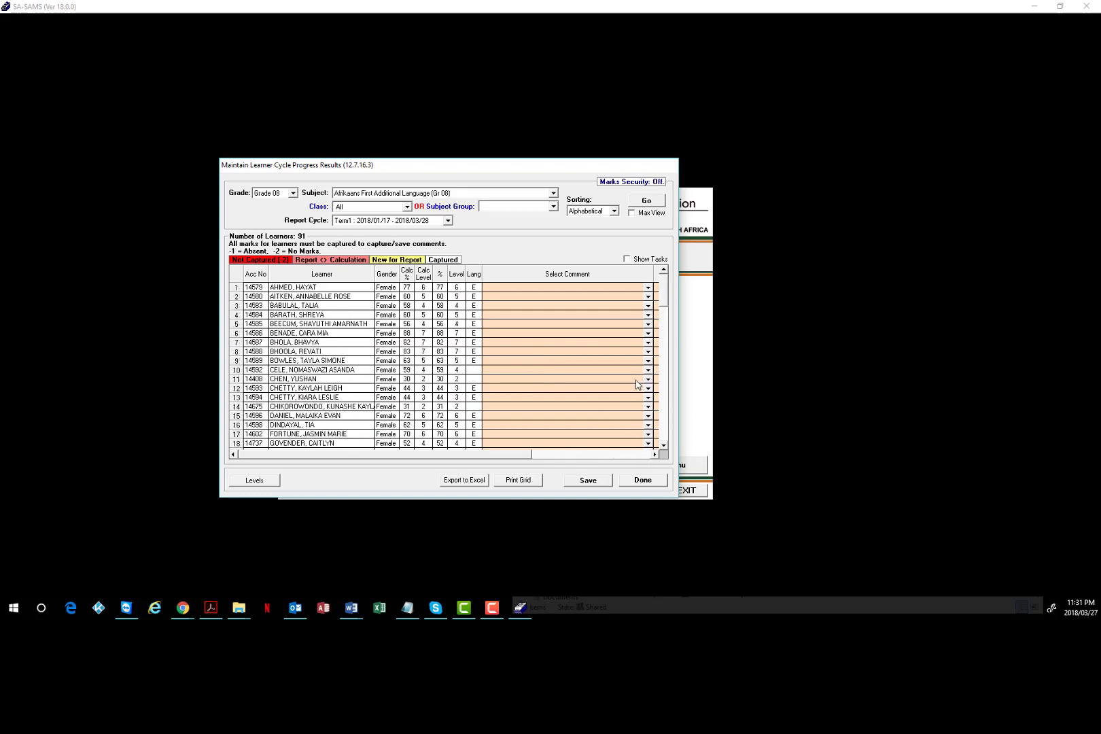
click(649, 481)
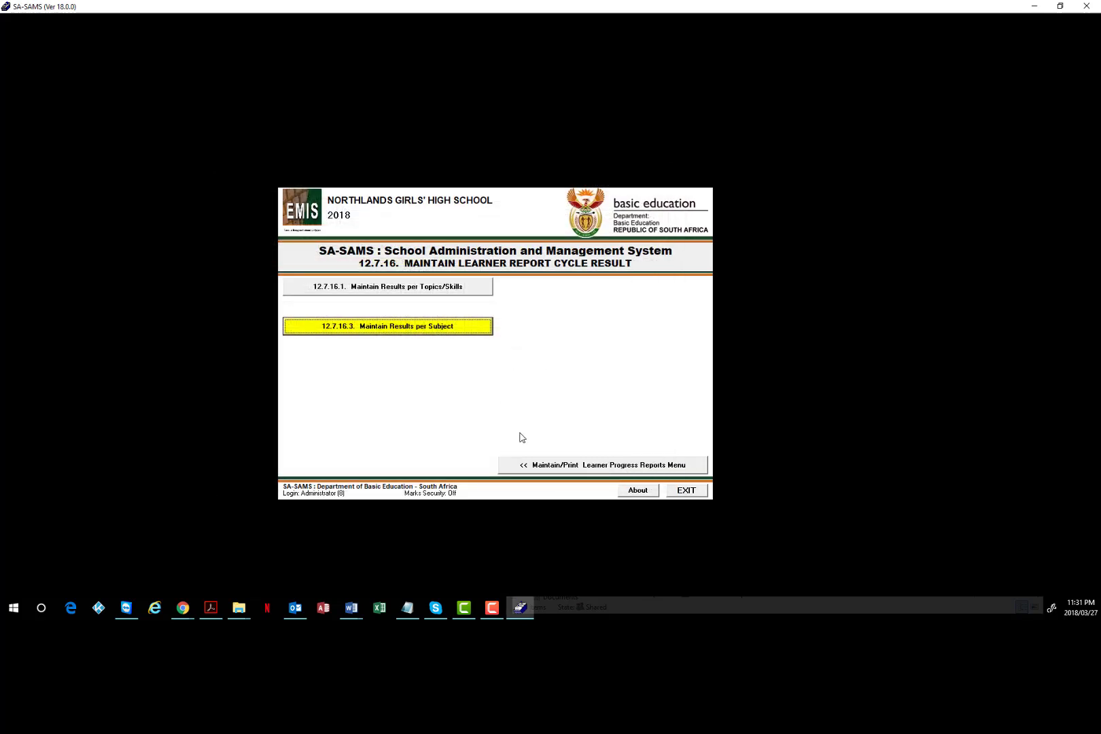
Step: Open 12.7.13 Maintain Promotion Descriptors, showing codes P and NP
click(561, 466)
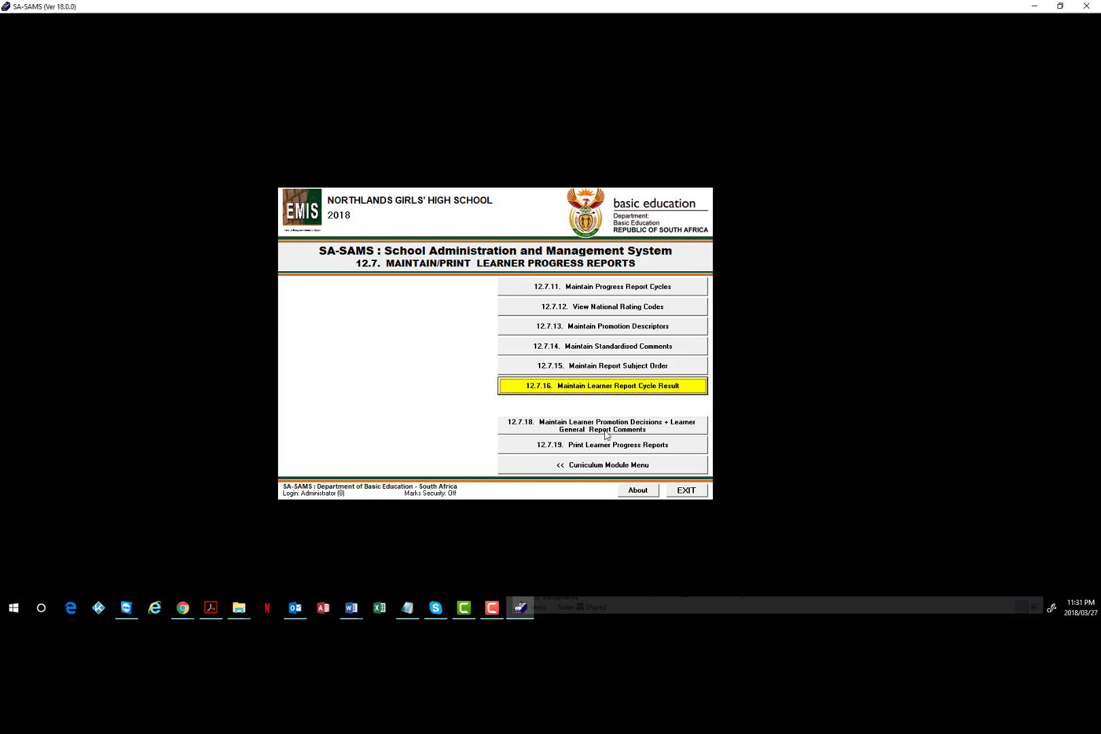
click(597, 329)
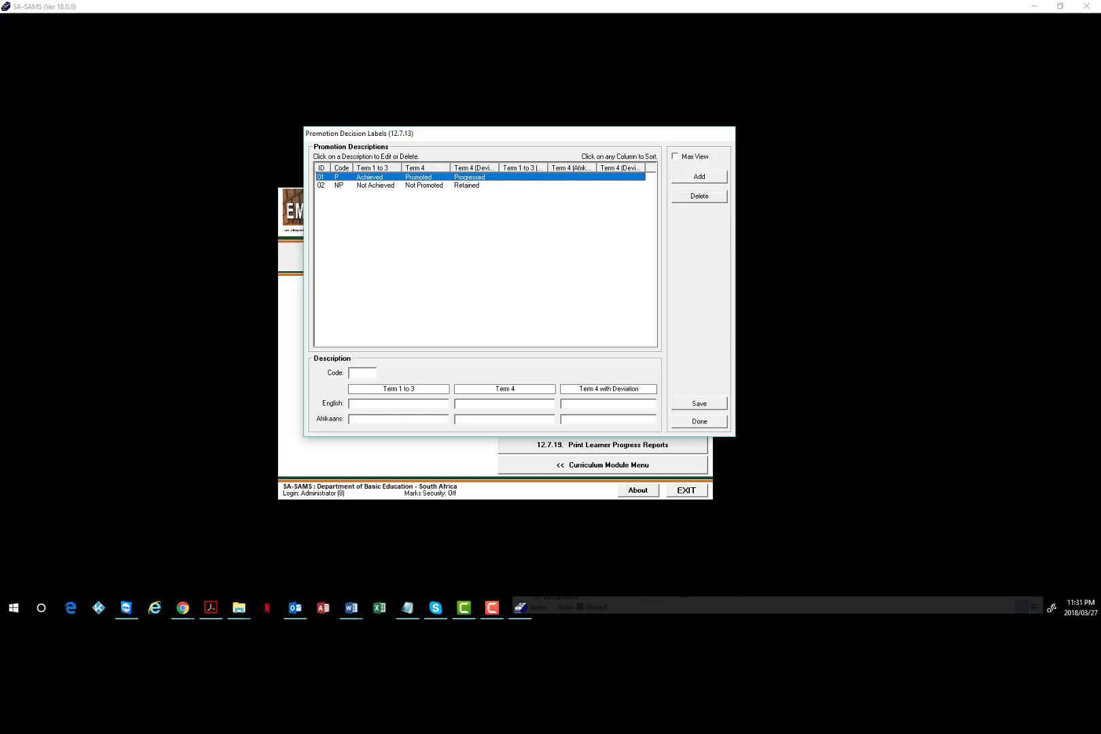
Step: Read the promotion descriptor instructions in the Word guide
key(alt+Tab)
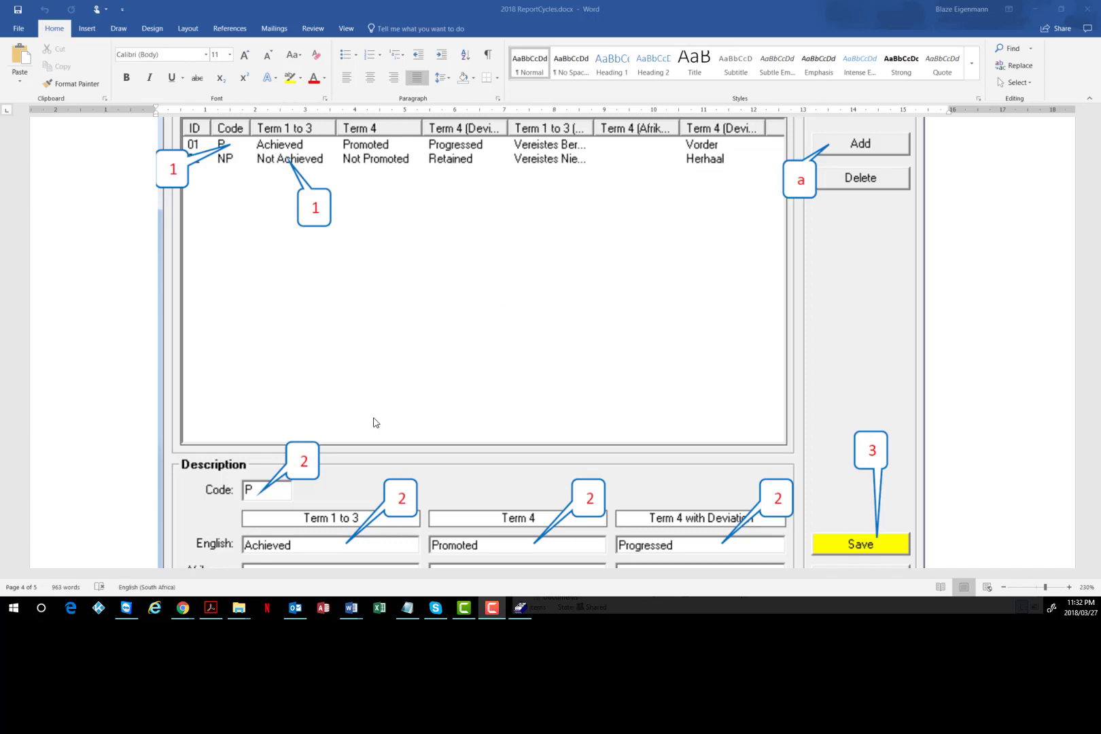
scroll(347, 489, down, 2)
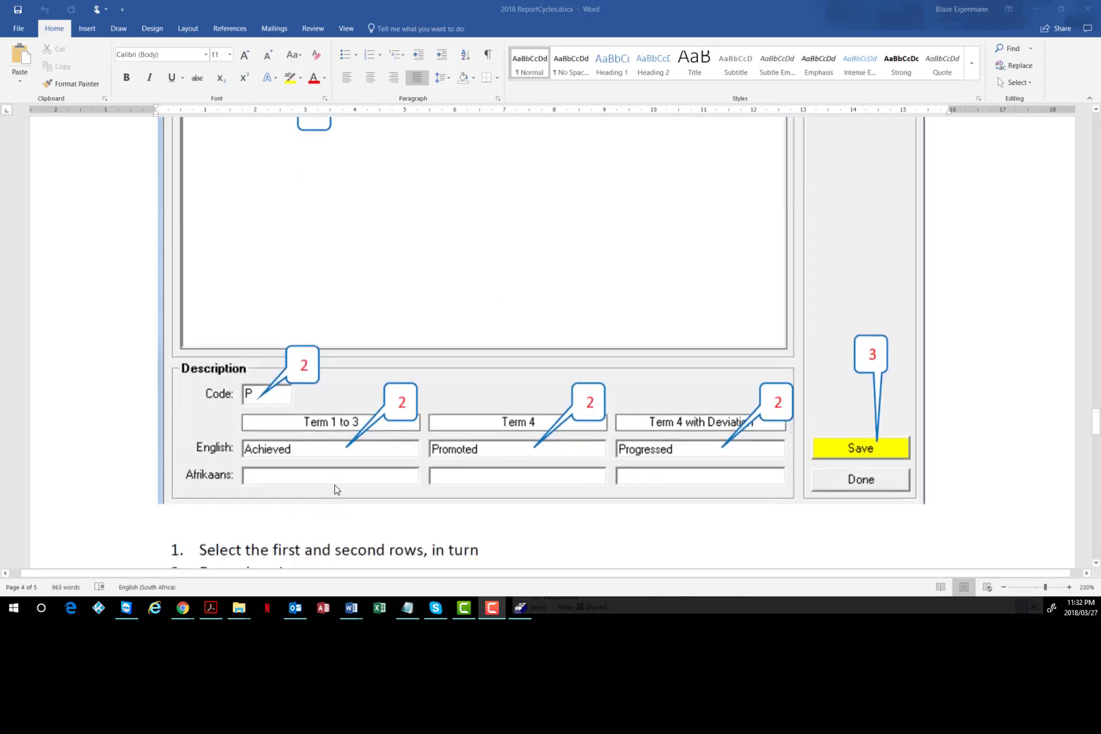
scroll(334, 489, up, 1)
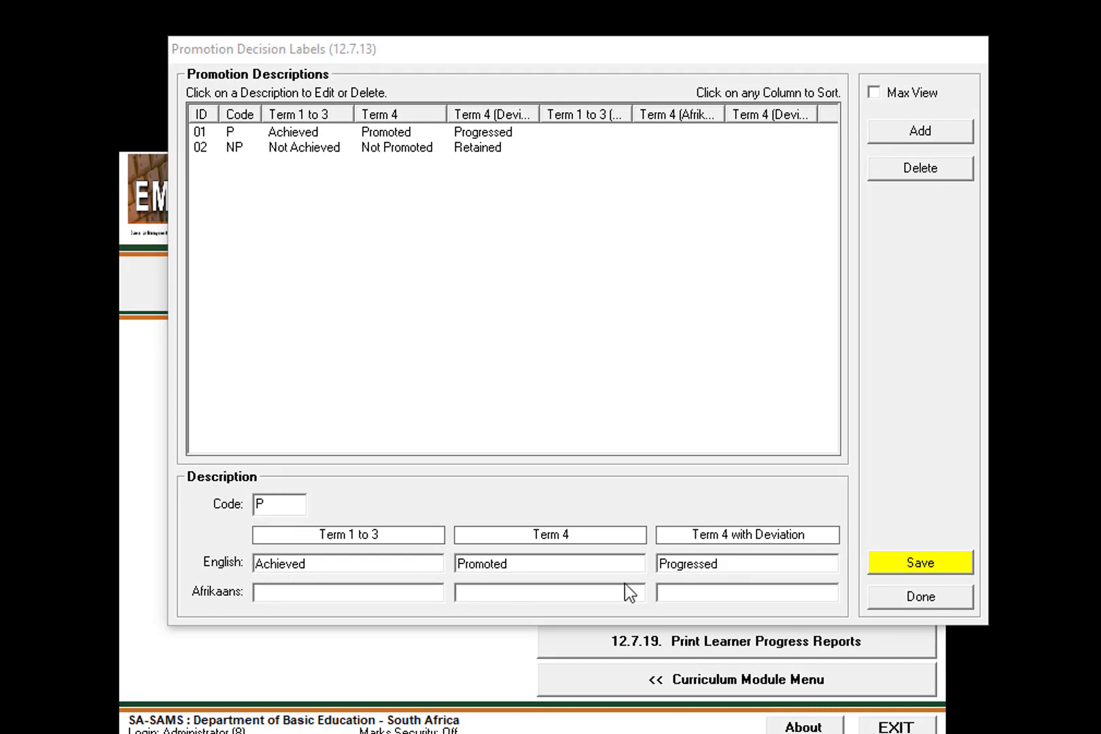
Step: Check the P and NP descriptor labels, save them, verify both rows, and close the window
click(240, 152)
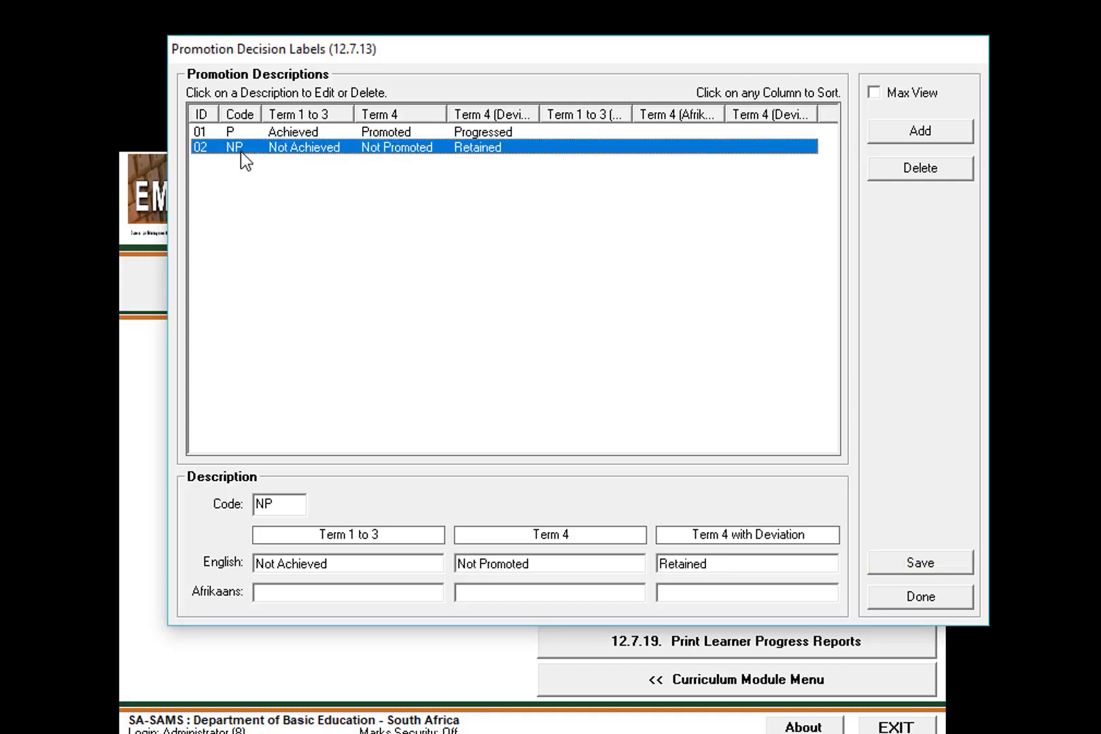
click(244, 131)
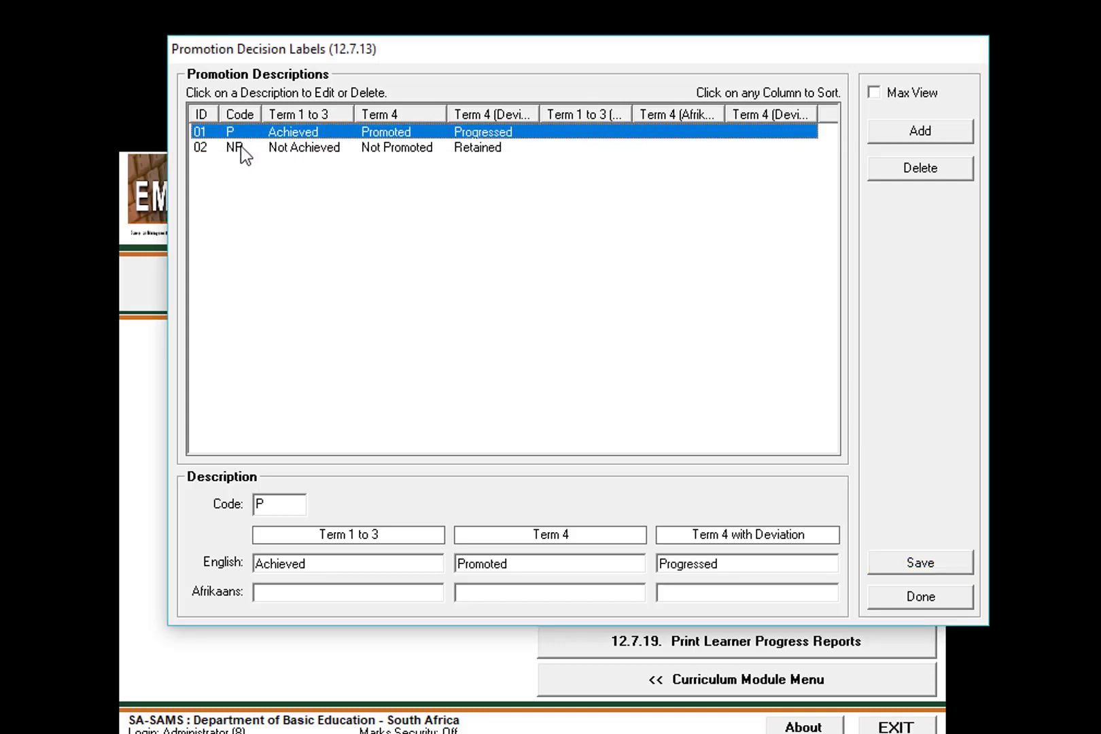
click(241, 147)
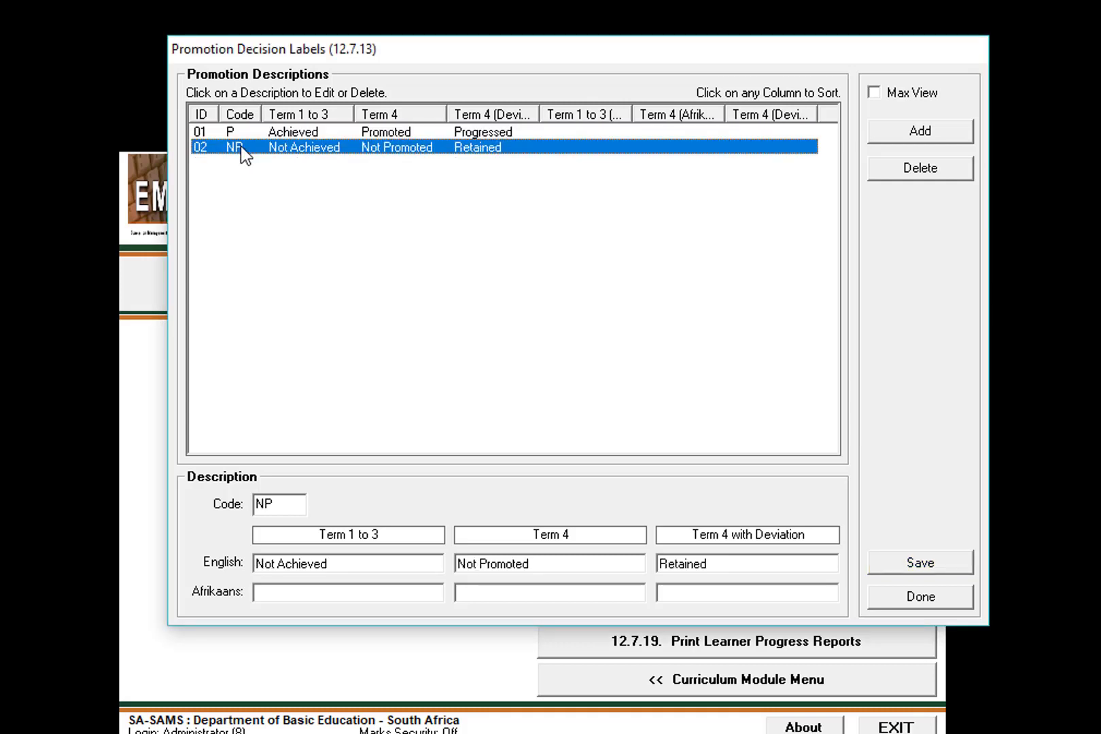
click(910, 562)
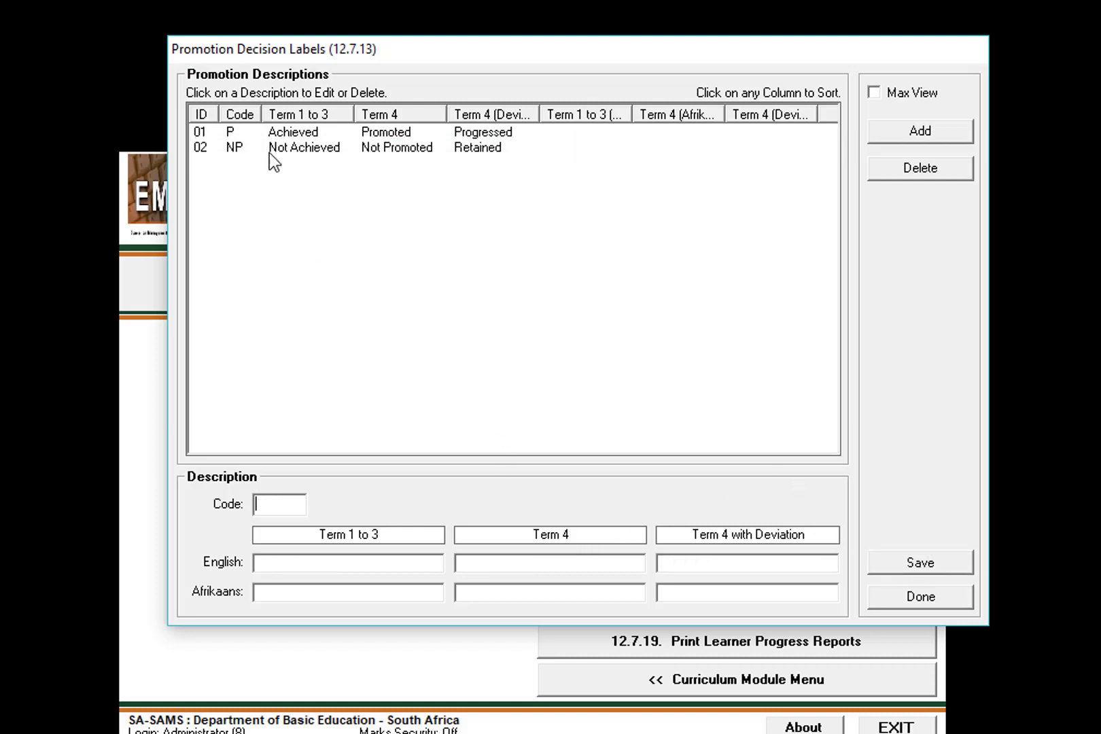
click(240, 132)
click(238, 146)
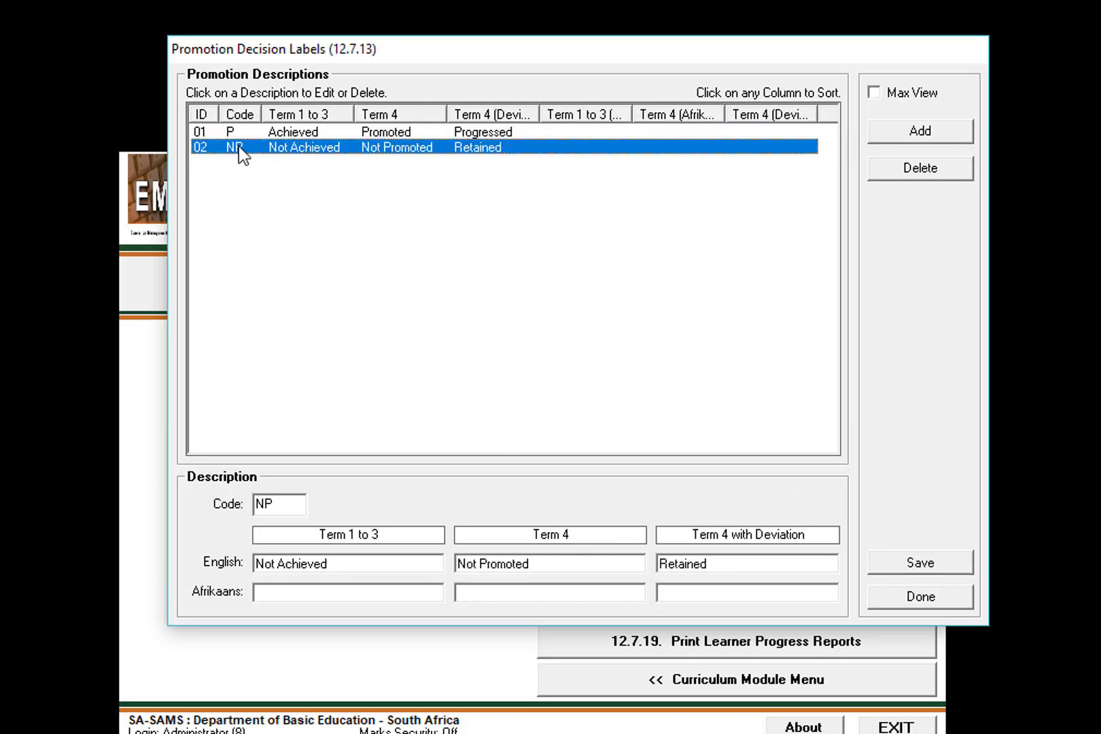
click(912, 595)
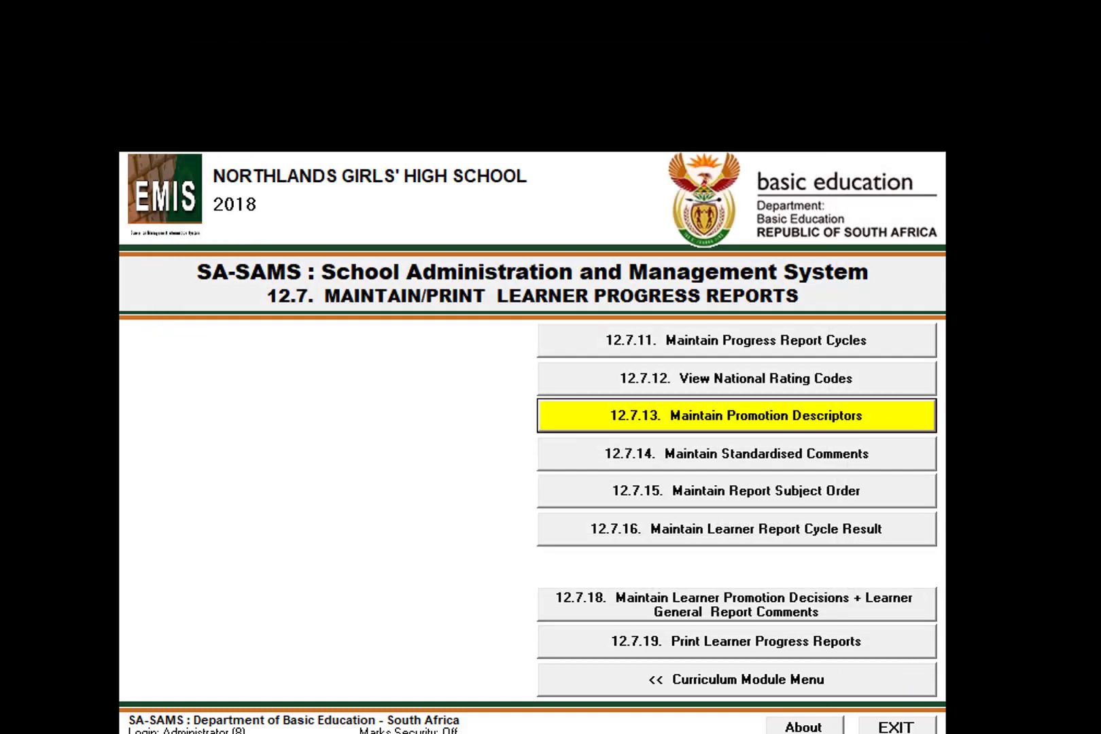
Step: Open 12.7.16.3 Maintain Results per Subject and choose Creative Arts (Gr 08)
click(746, 520)
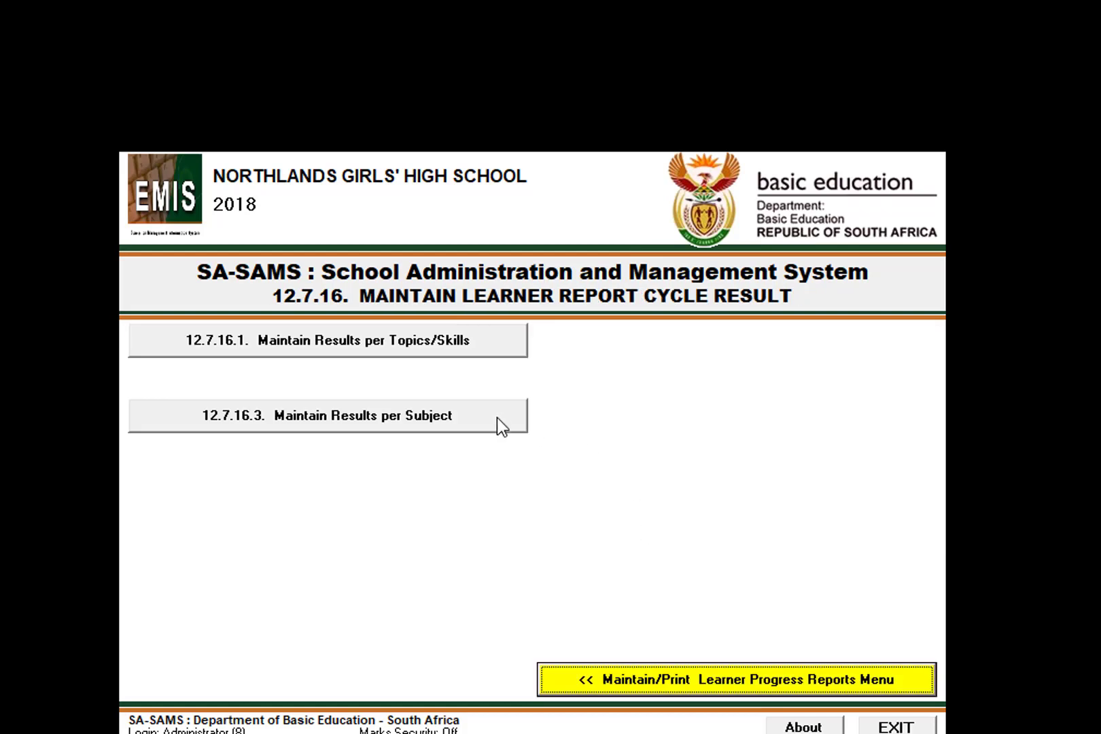
click(301, 423)
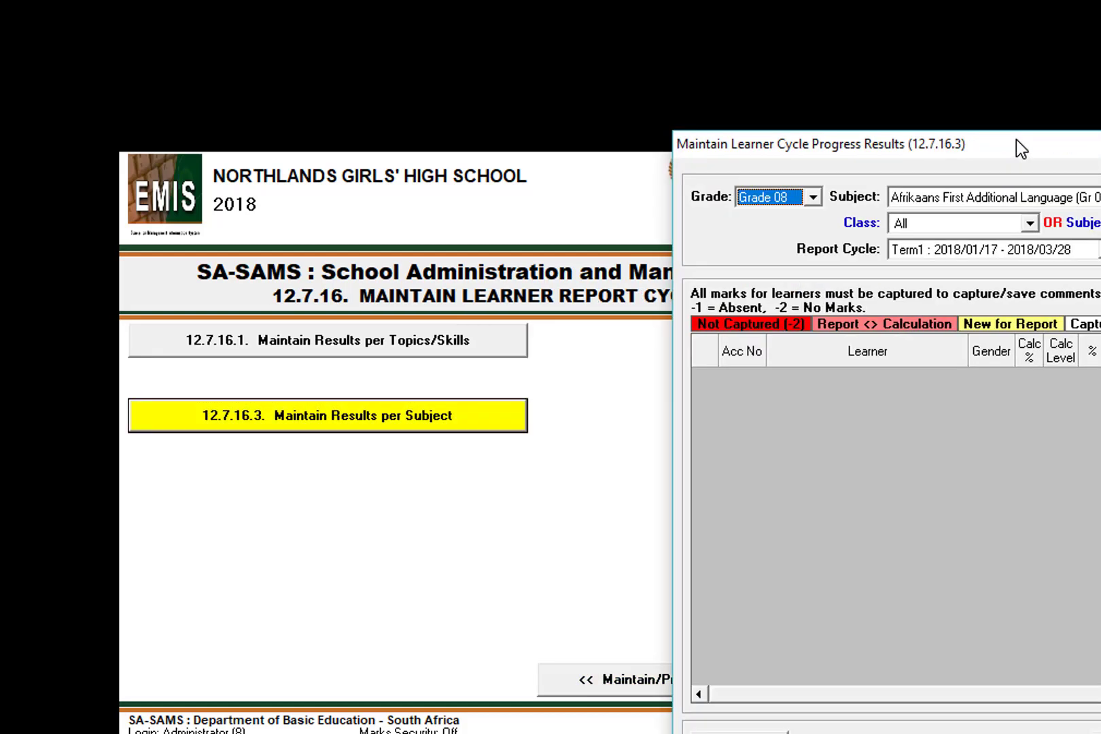
drag(1016, 139, 587, 52)
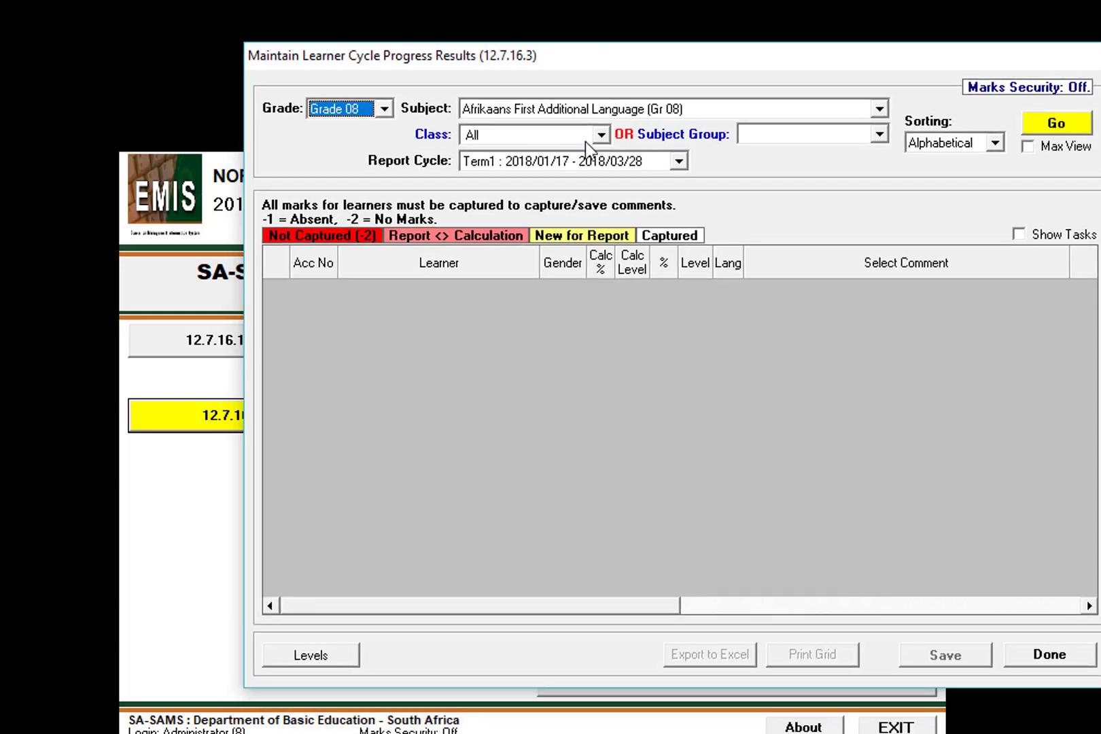
click(879, 109)
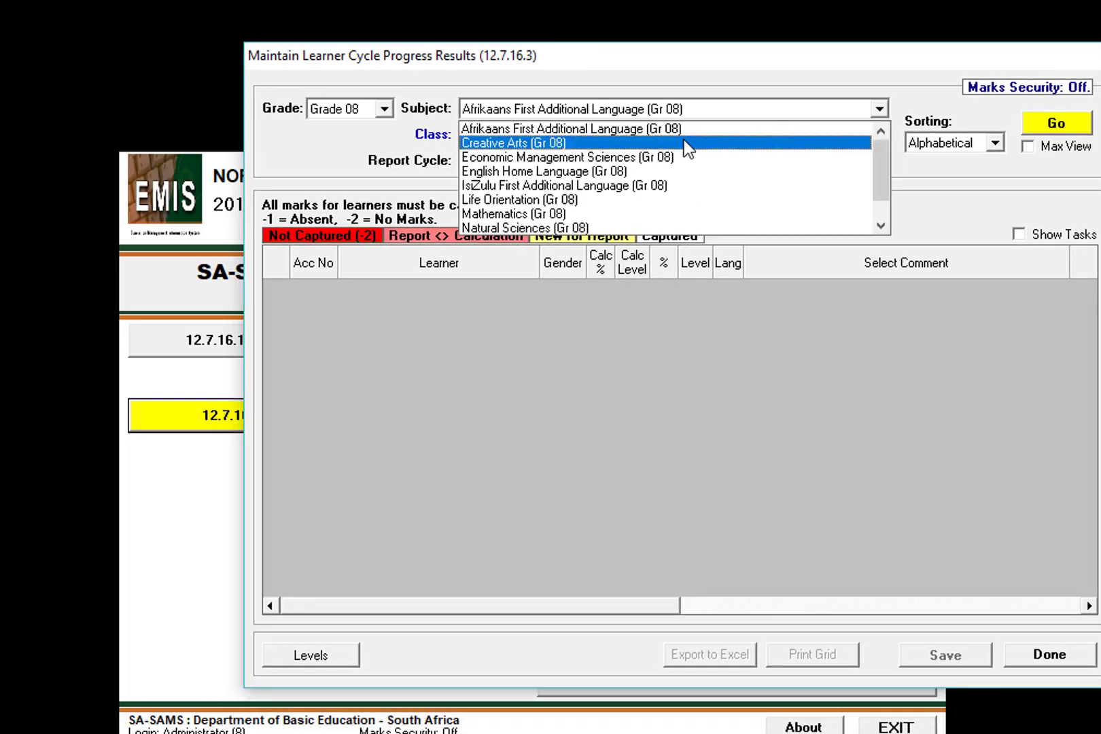
click(686, 143)
Step: Load and save the recalculated Creative Arts Term 1 results, review the grid, then close
click(1059, 127)
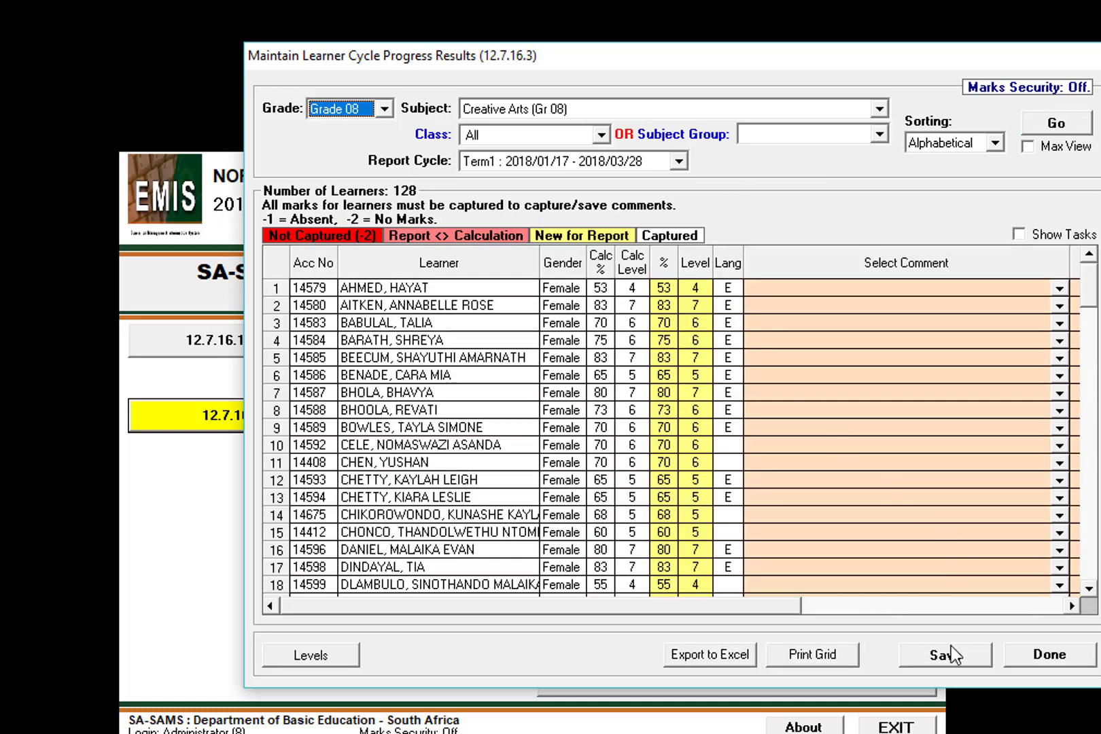
click(946, 653)
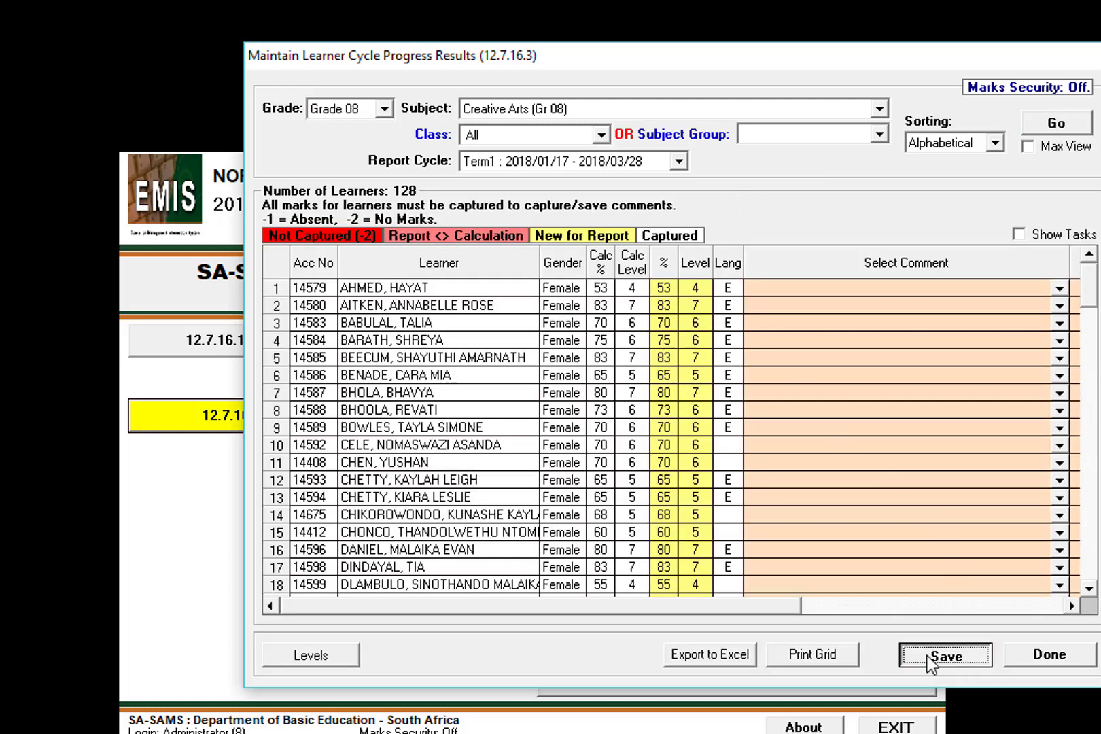
click(707, 444)
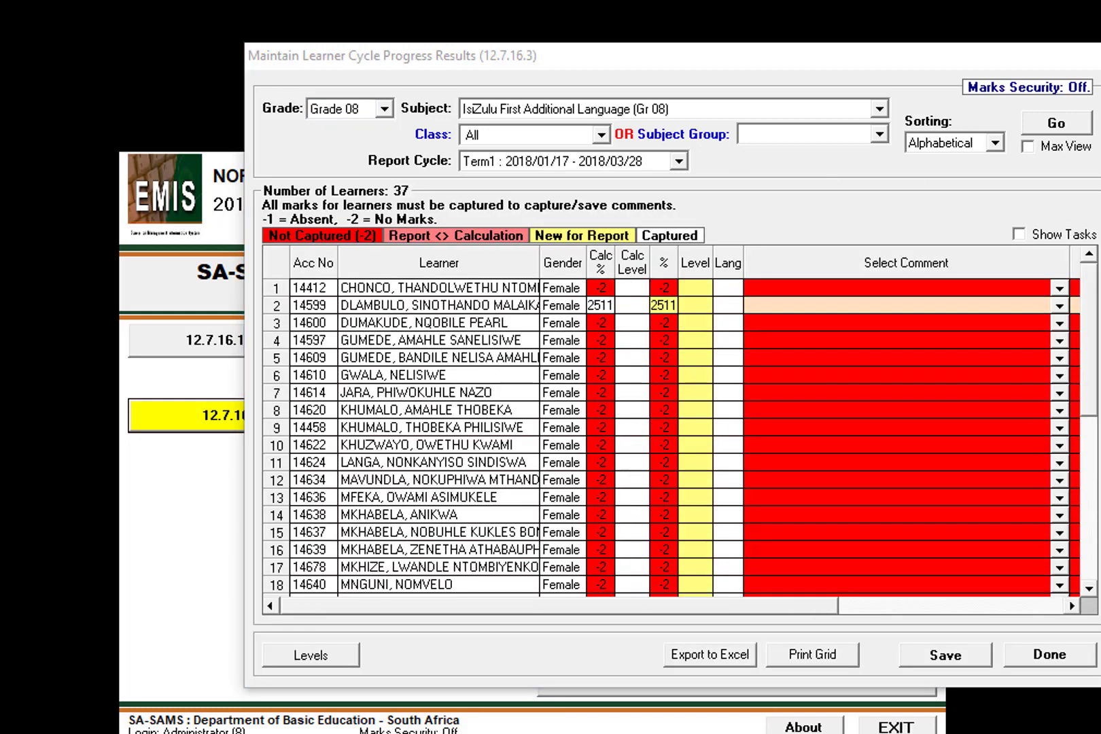
scroll(639, 360, down, 5)
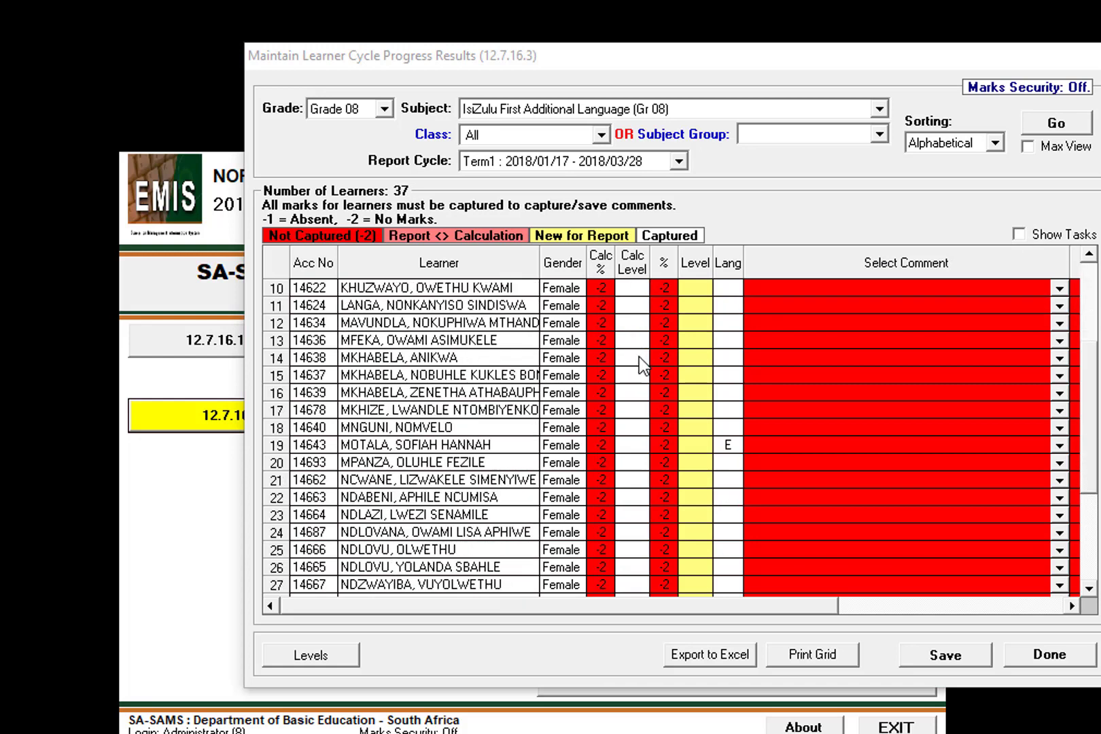
scroll(638, 360, up, 4)
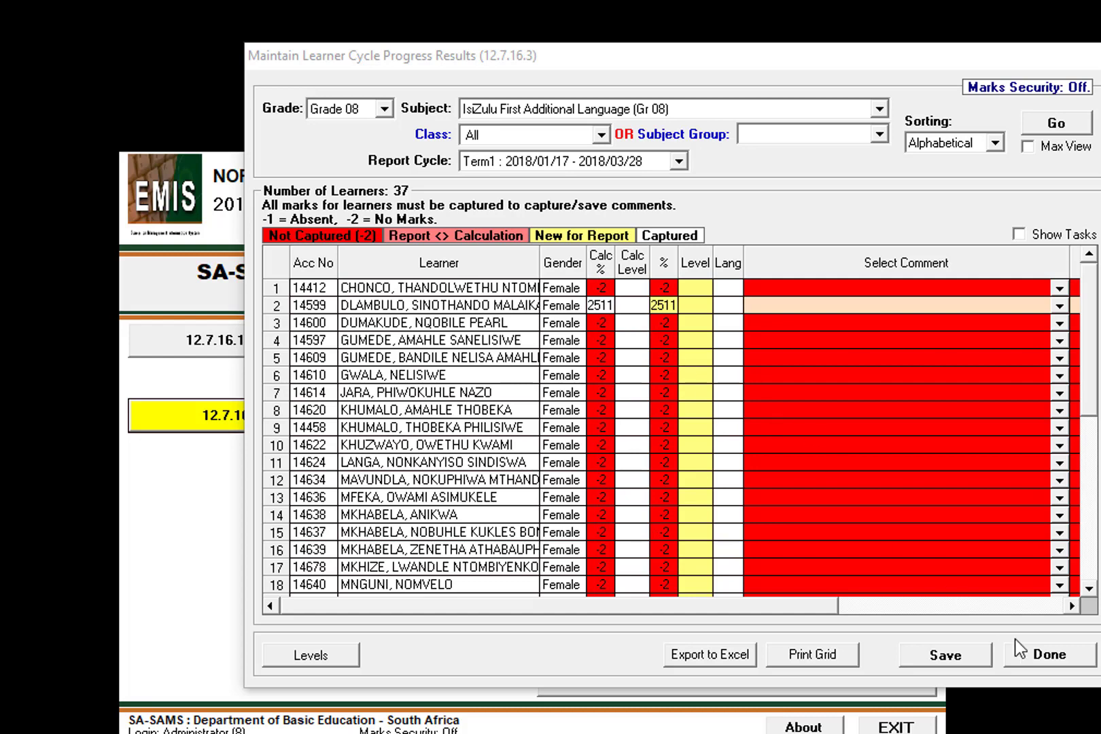
click(1062, 657)
click(681, 685)
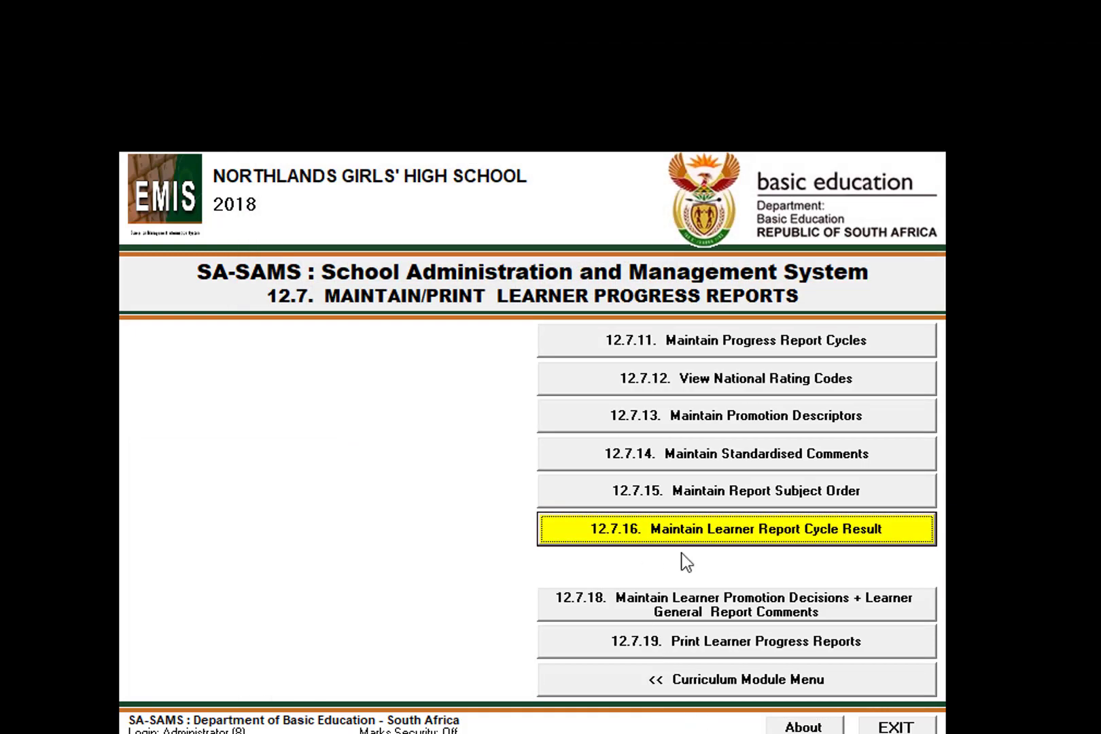
Step: Go back through the Main Menu to 12.3 and open Maintain Learner SBA Results
click(708, 680)
click(670, 679)
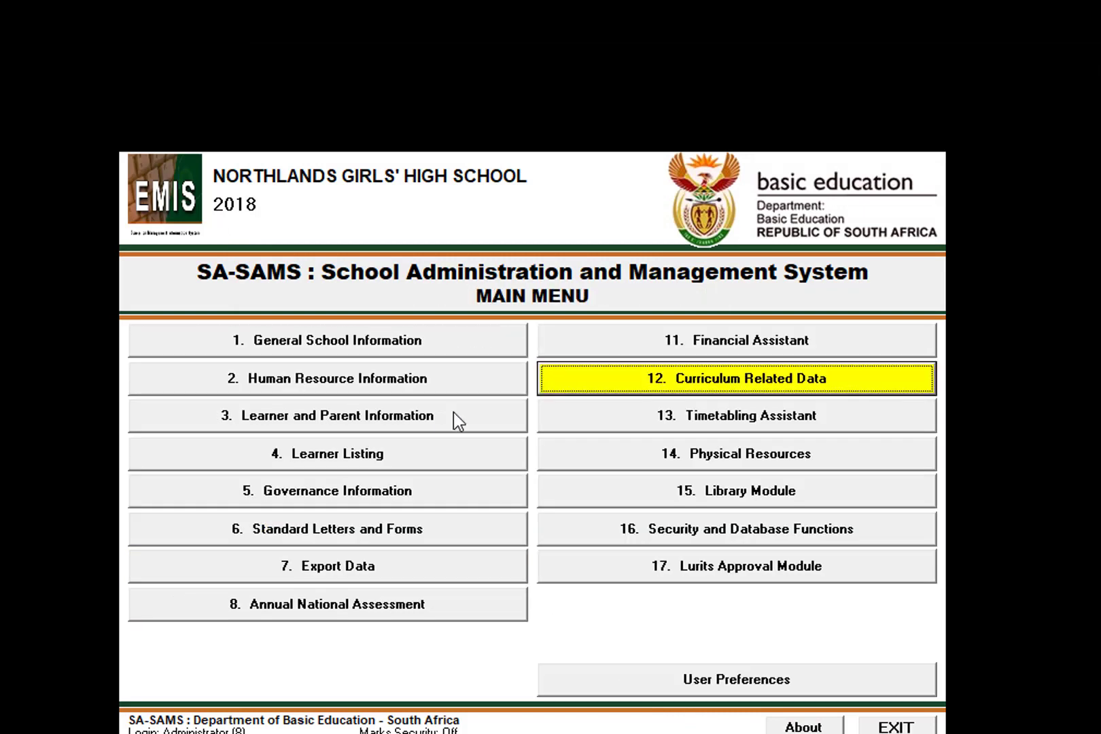
click(646, 384)
click(143, 415)
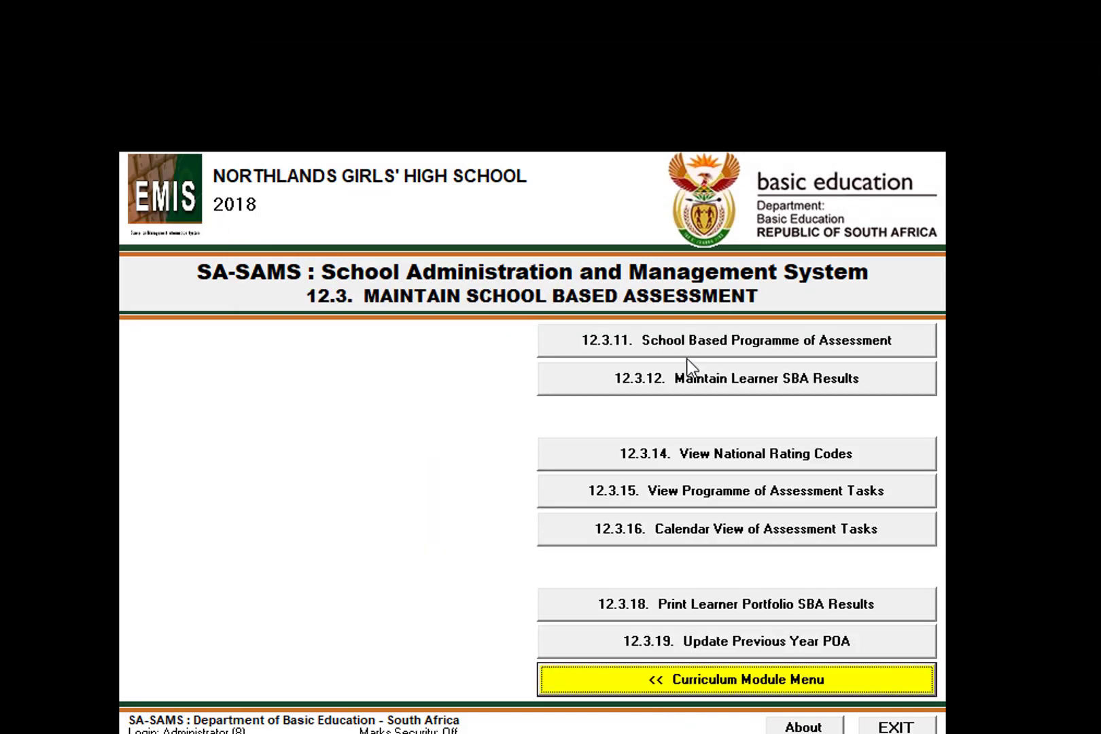
click(690, 382)
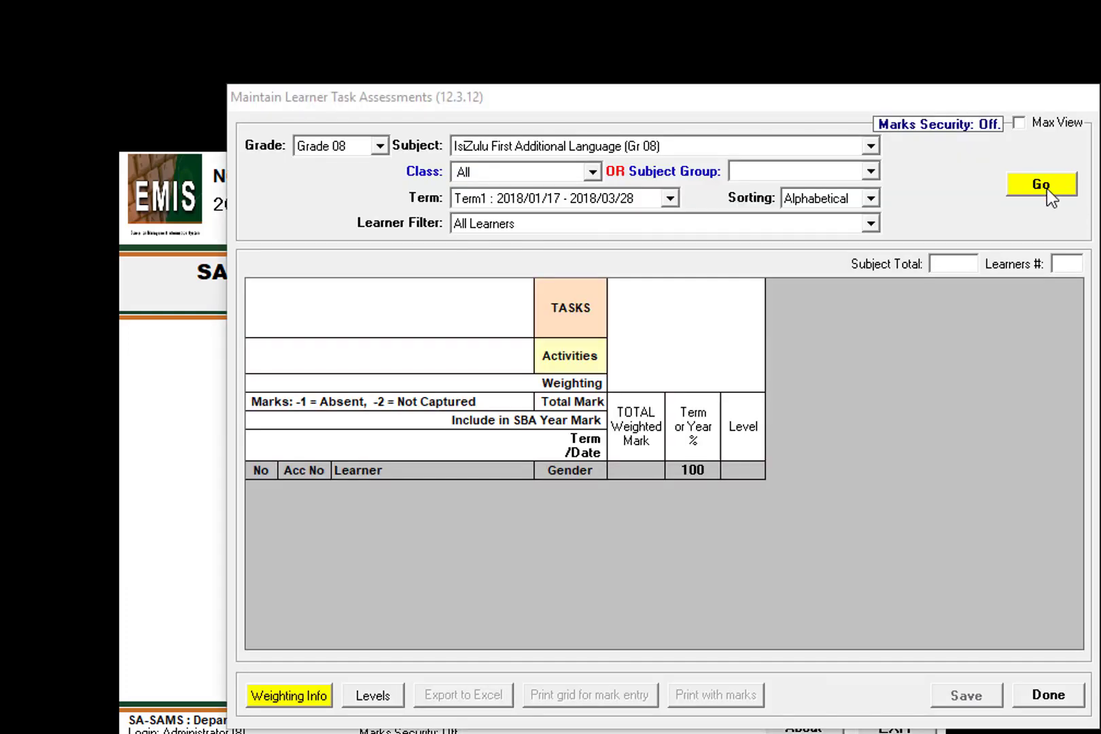
Step: Load the IsiZulu First Additional Language Grade 08 Term 1 task marks, review them, and save
click(1046, 189)
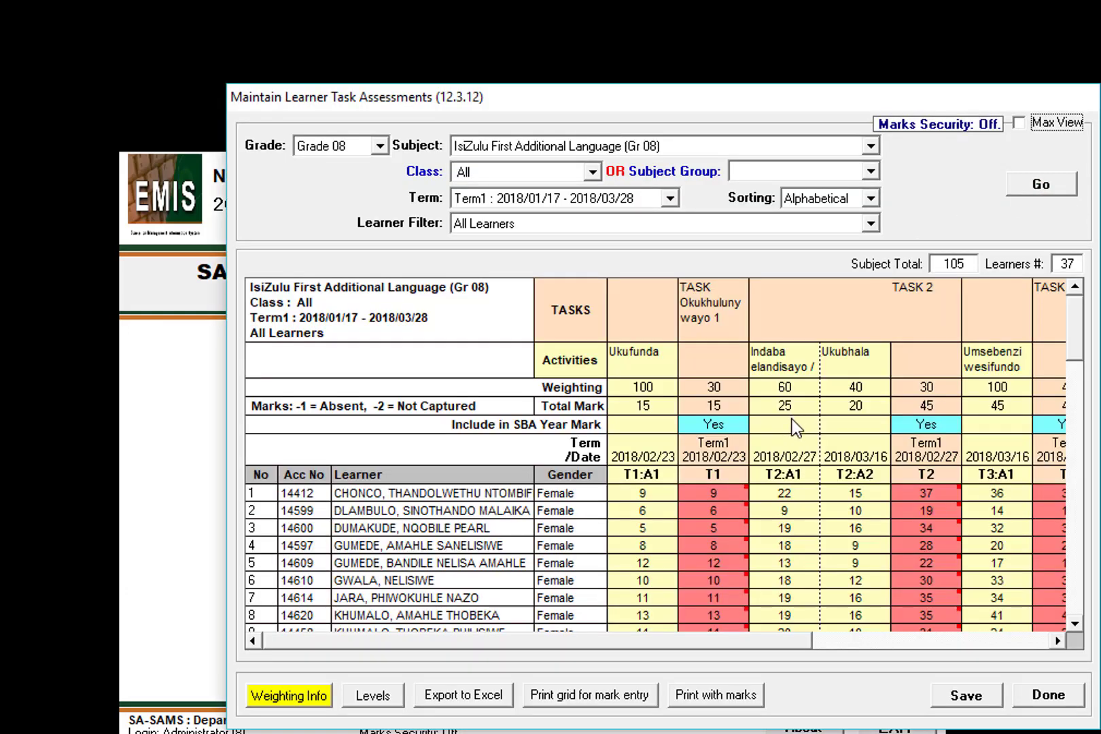
scroll(791, 422, down, 2)
click(1058, 640)
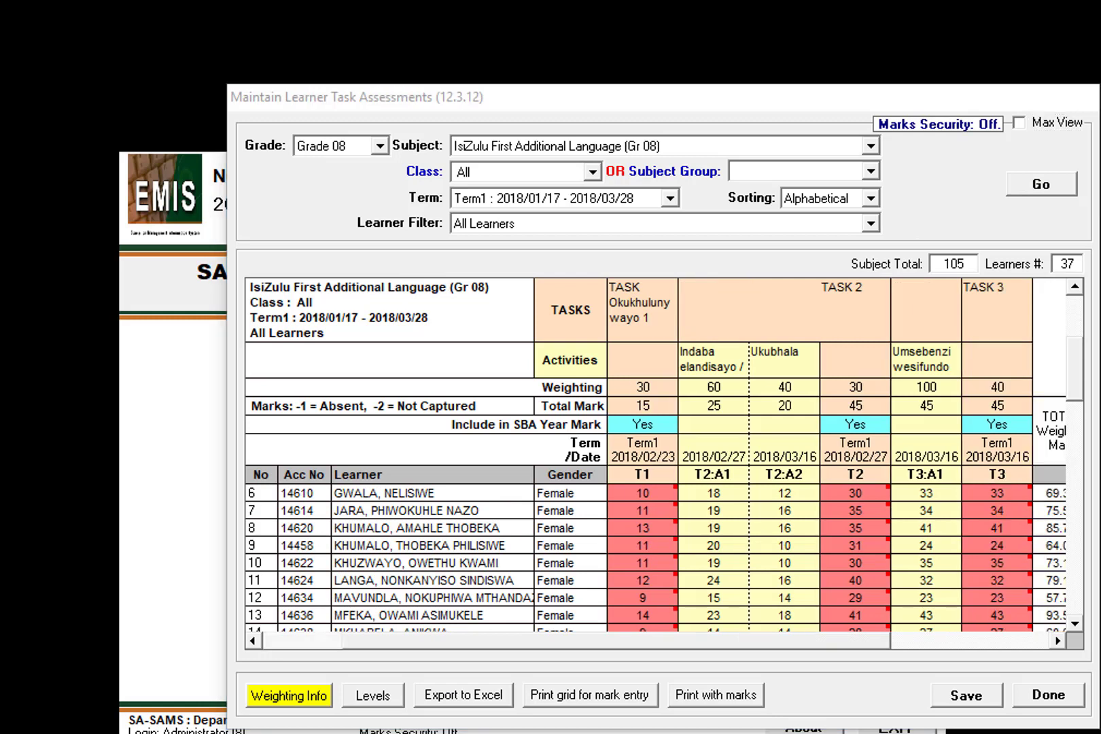
click(723, 661)
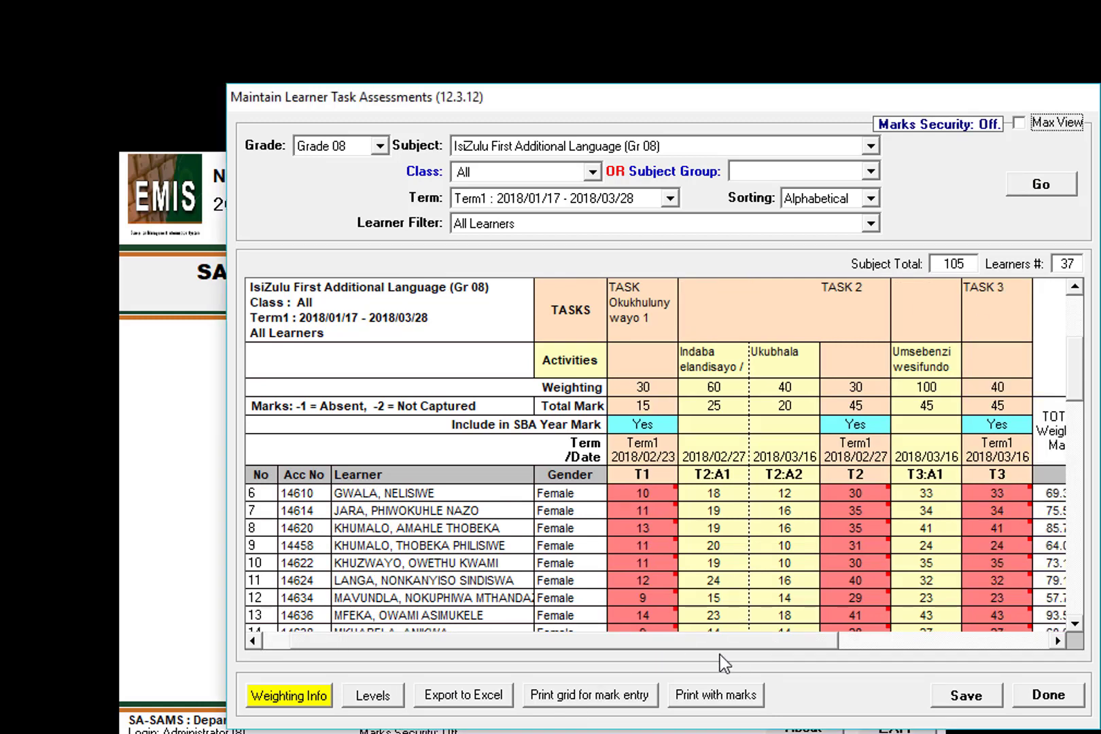
drag(805, 641, 903, 645)
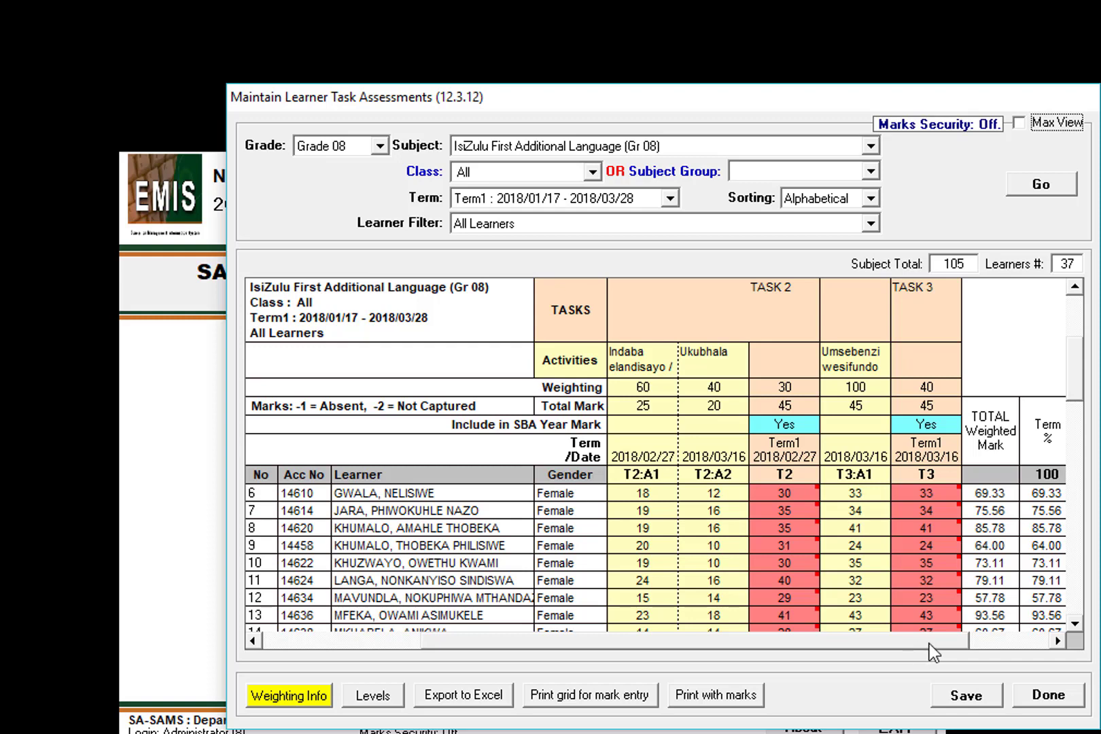
click(971, 704)
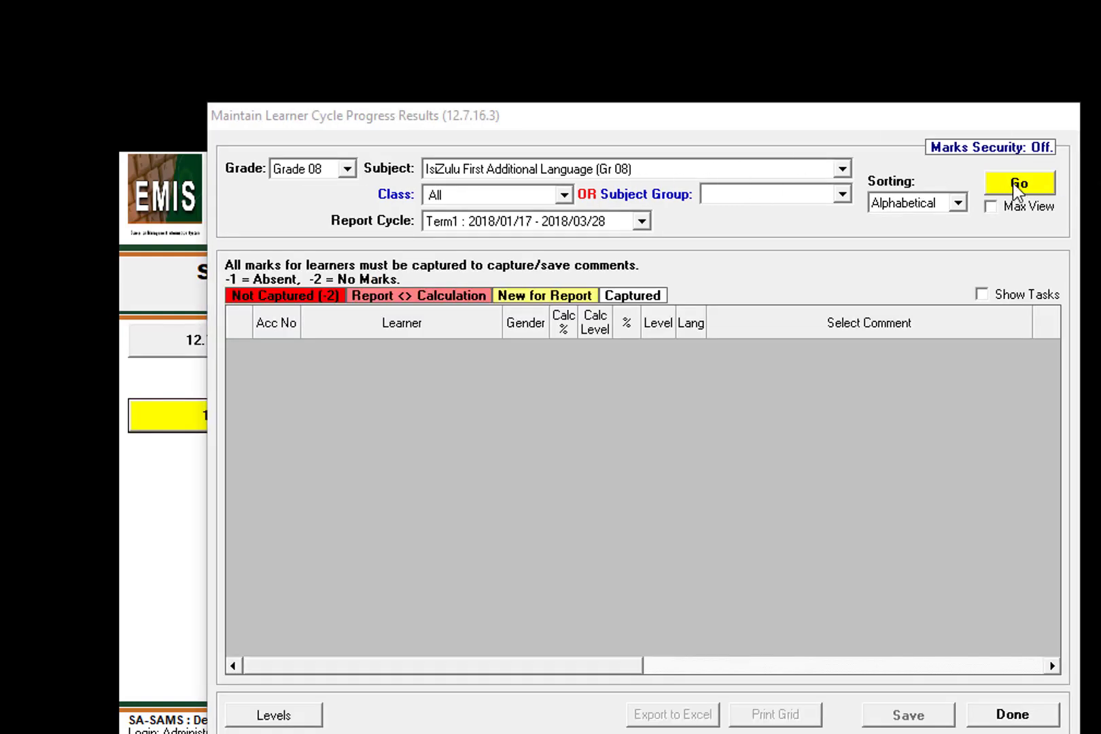
Step: Load and save the recalculated Term 1 cycle results for the 37 IsiZulu learners, then close
click(1013, 183)
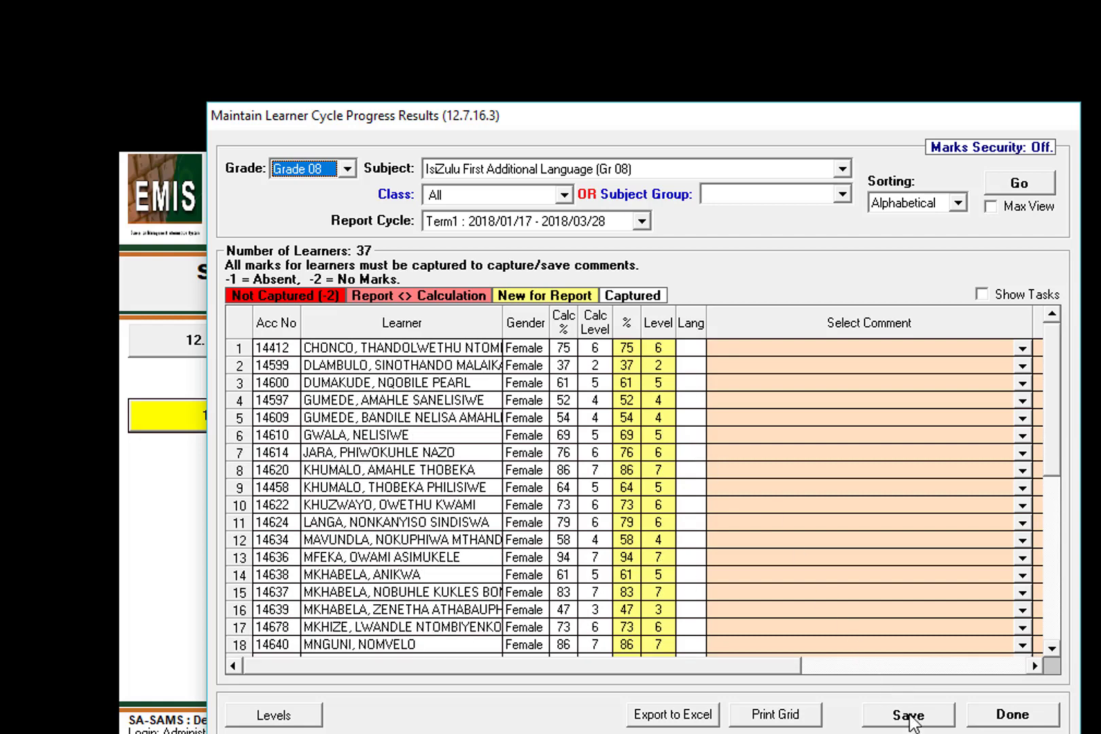
click(909, 715)
click(715, 451)
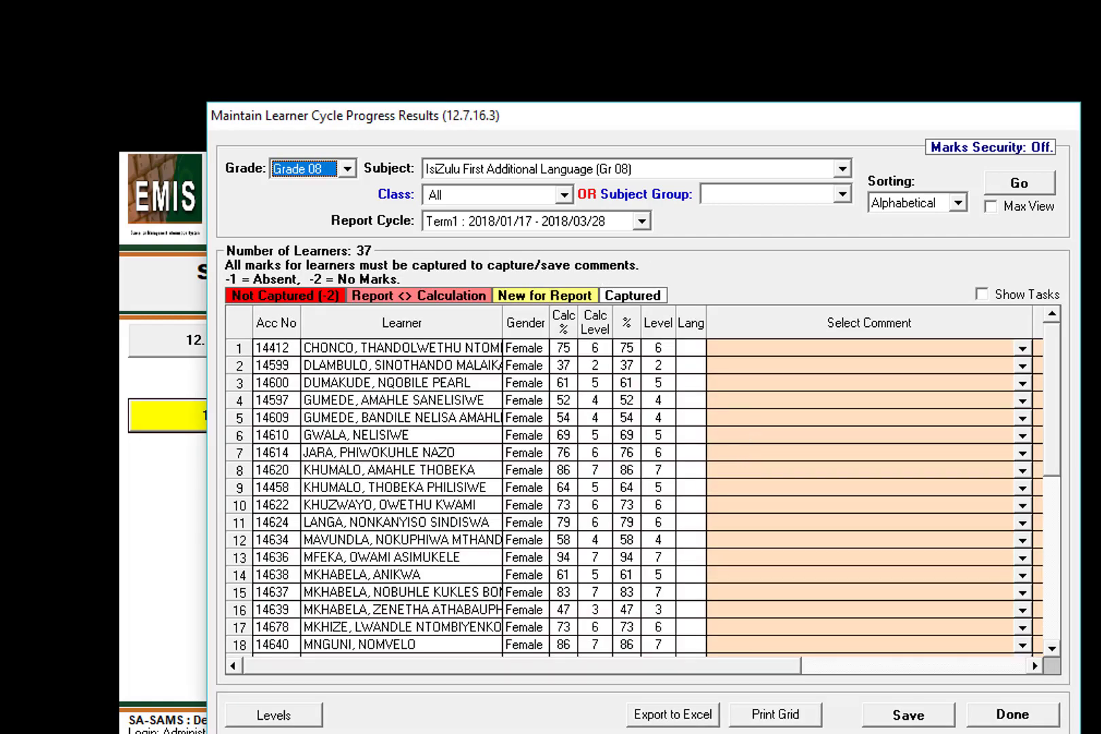
click(1012, 714)
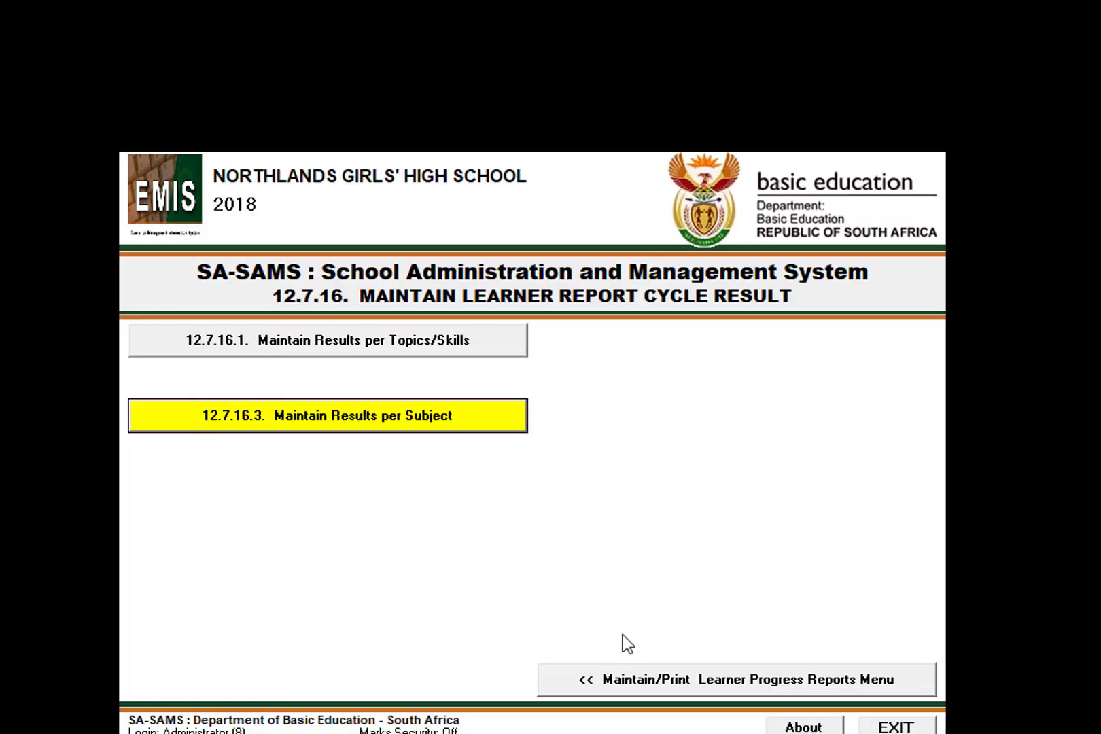
Step: From the 12.7 menu, open 12.7.18 Maintain Learner Promotion Decisions and load the Grade 08 Term1 schedule
click(706, 681)
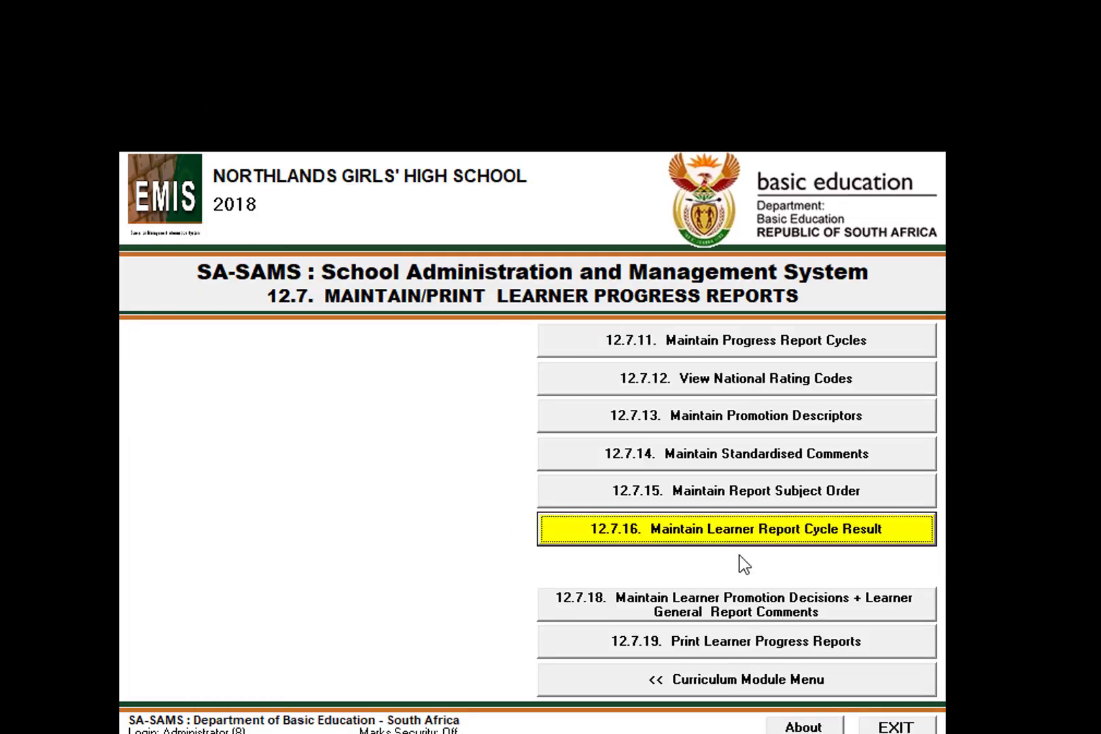
click(678, 605)
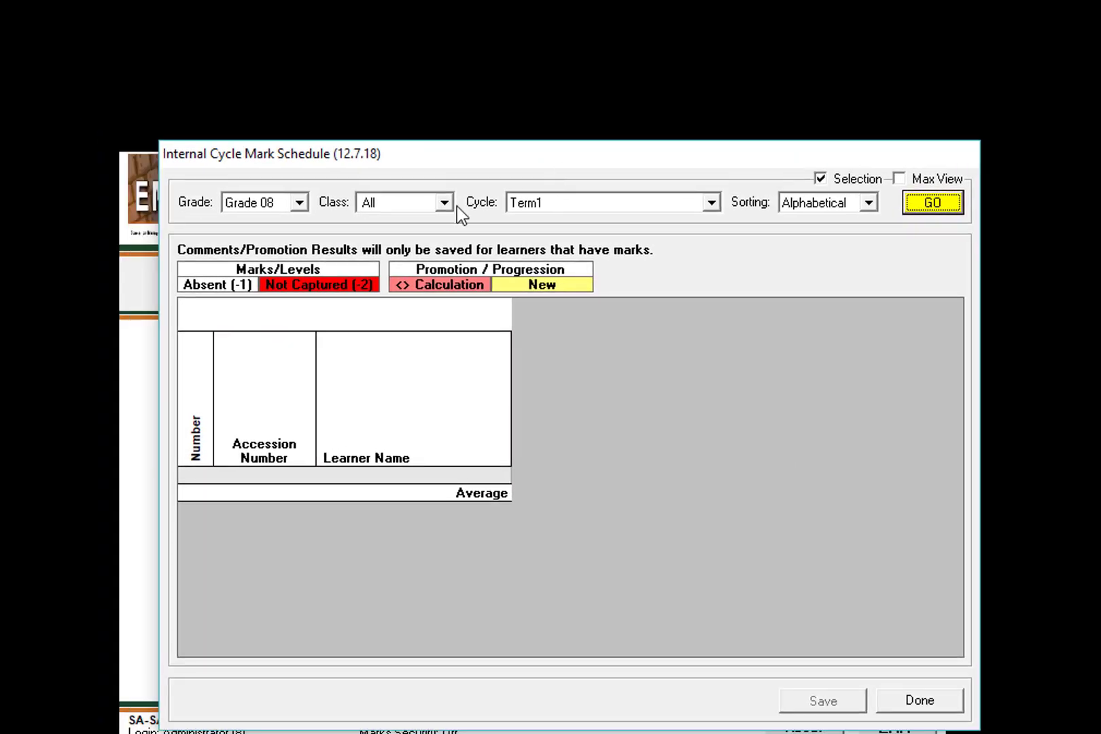
click(933, 202)
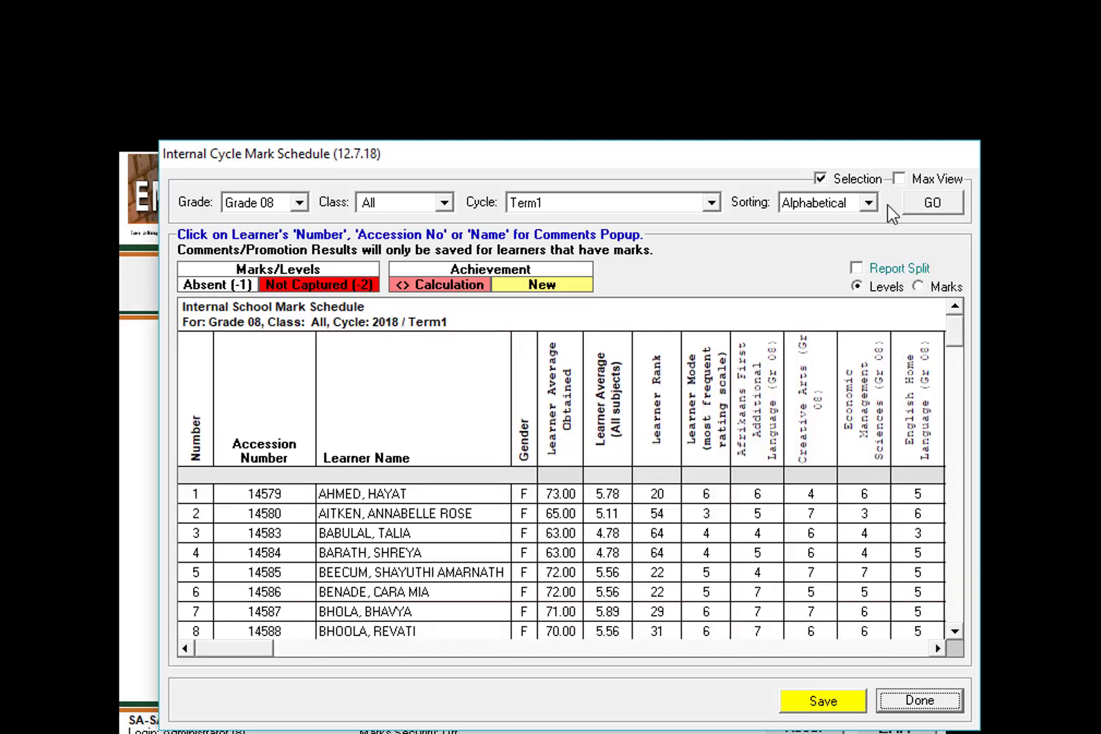
Step: In Max View, trial-change the 568.00 learner's promotion code to P, then close without saving
click(901, 180)
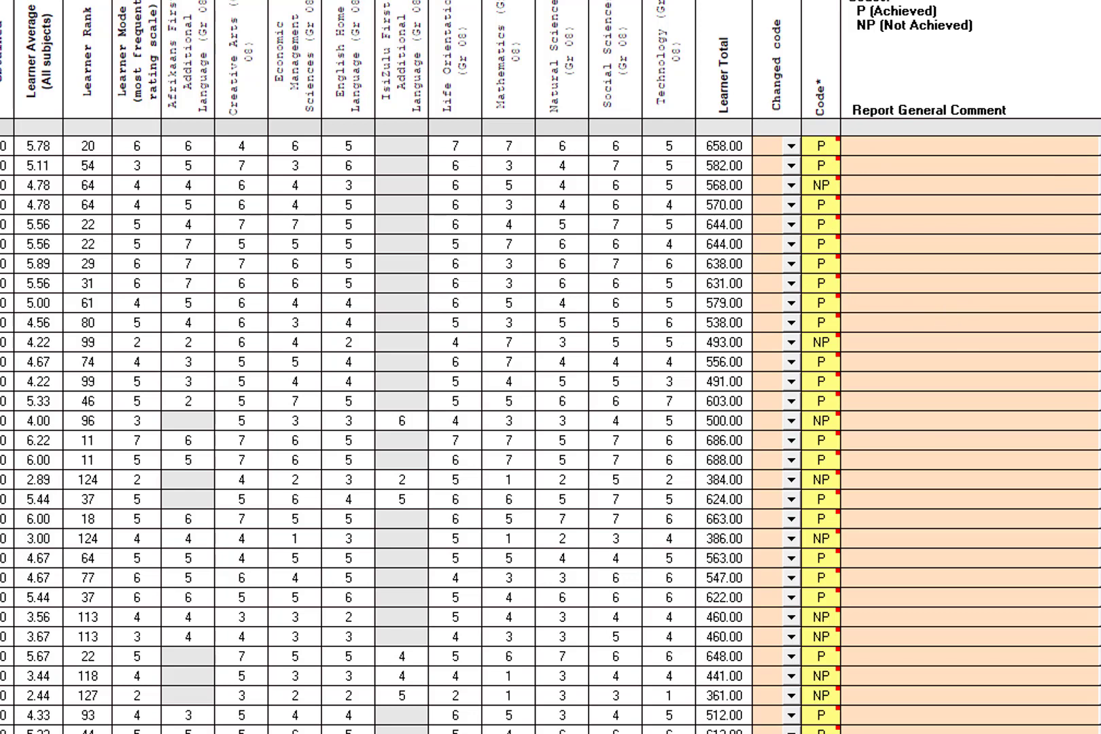
double_click(936, 185)
click(791, 185)
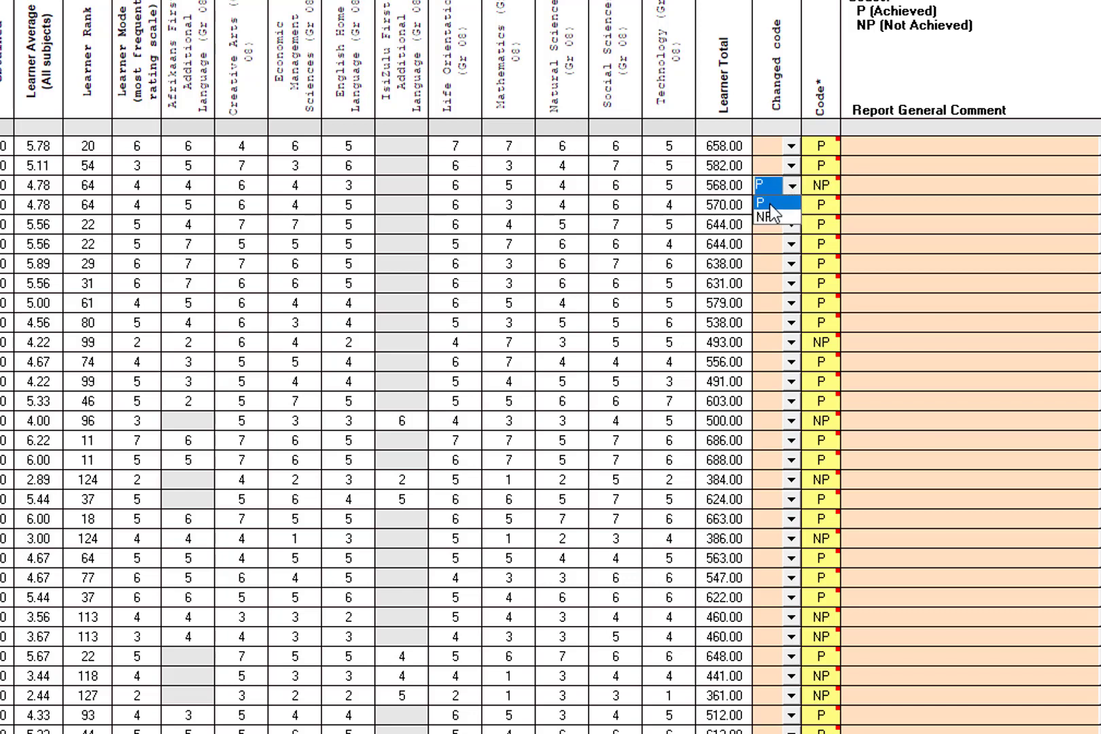
click(770, 203)
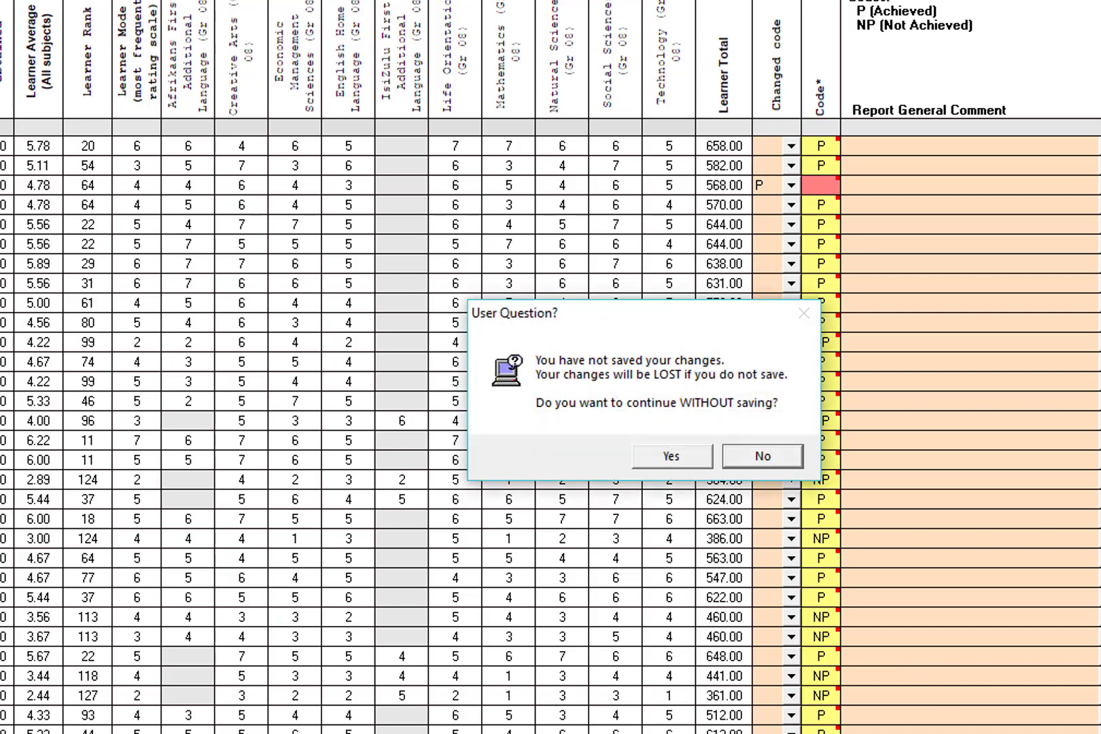
click(664, 457)
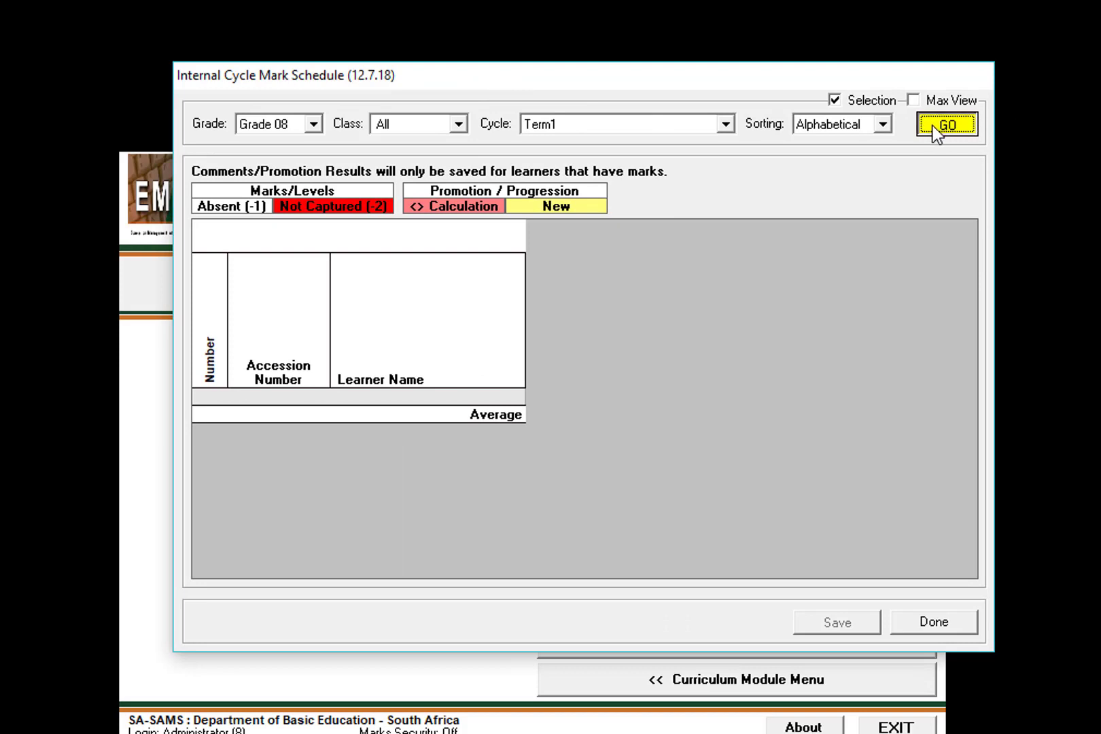
Step: Reload the Grade 08 Term1 schedule in Max View and save the promotion codes
click(937, 126)
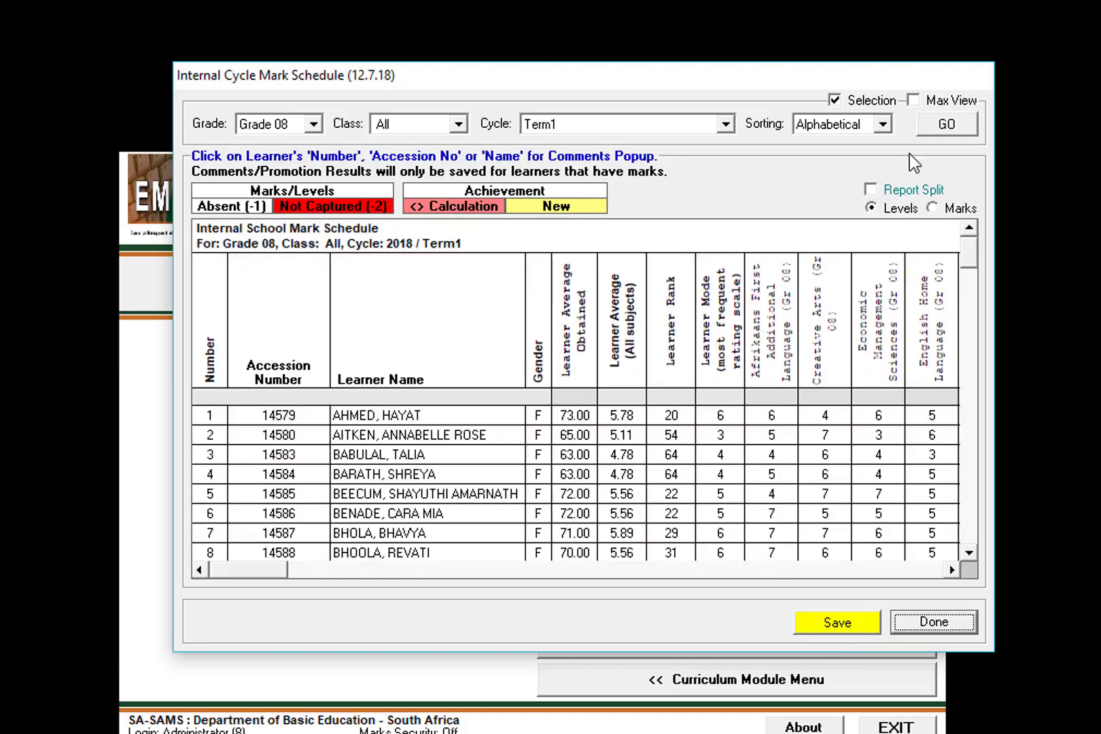
click(912, 100)
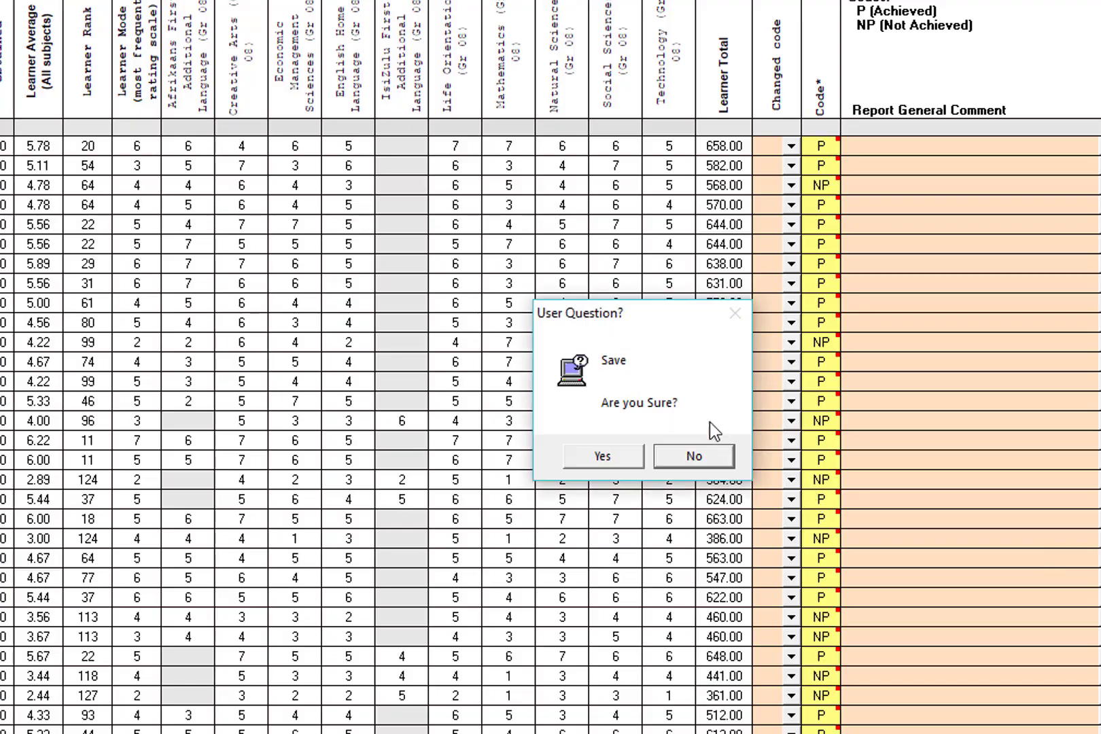
click(602, 455)
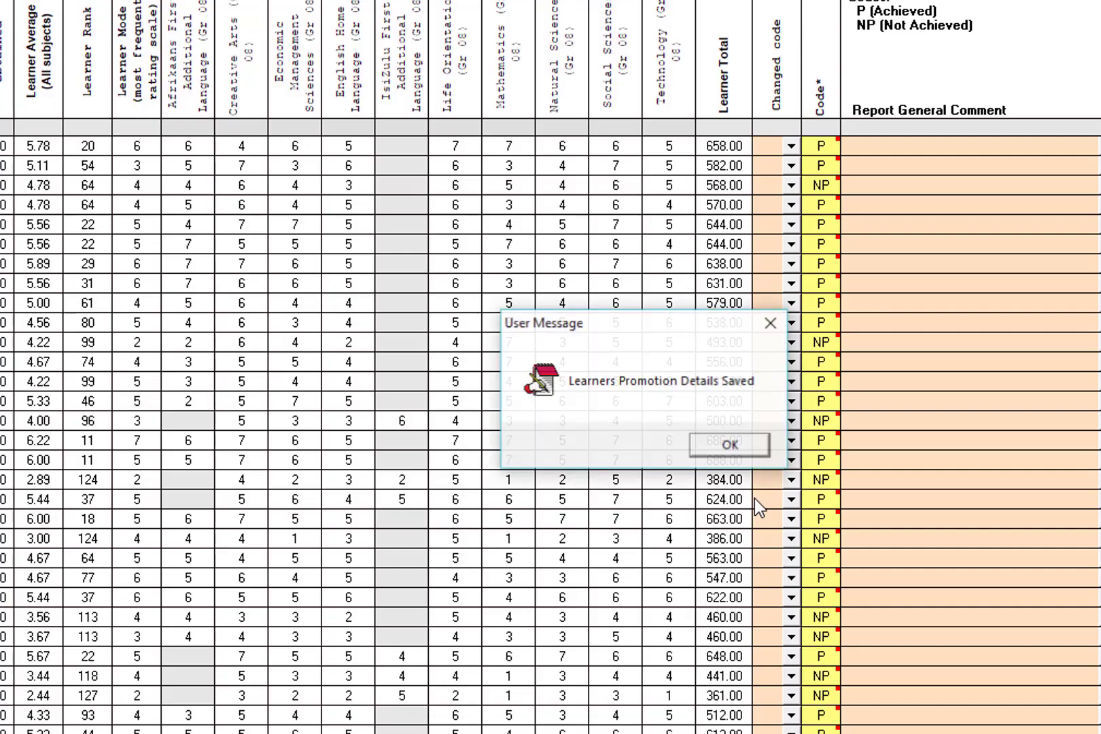
click(718, 446)
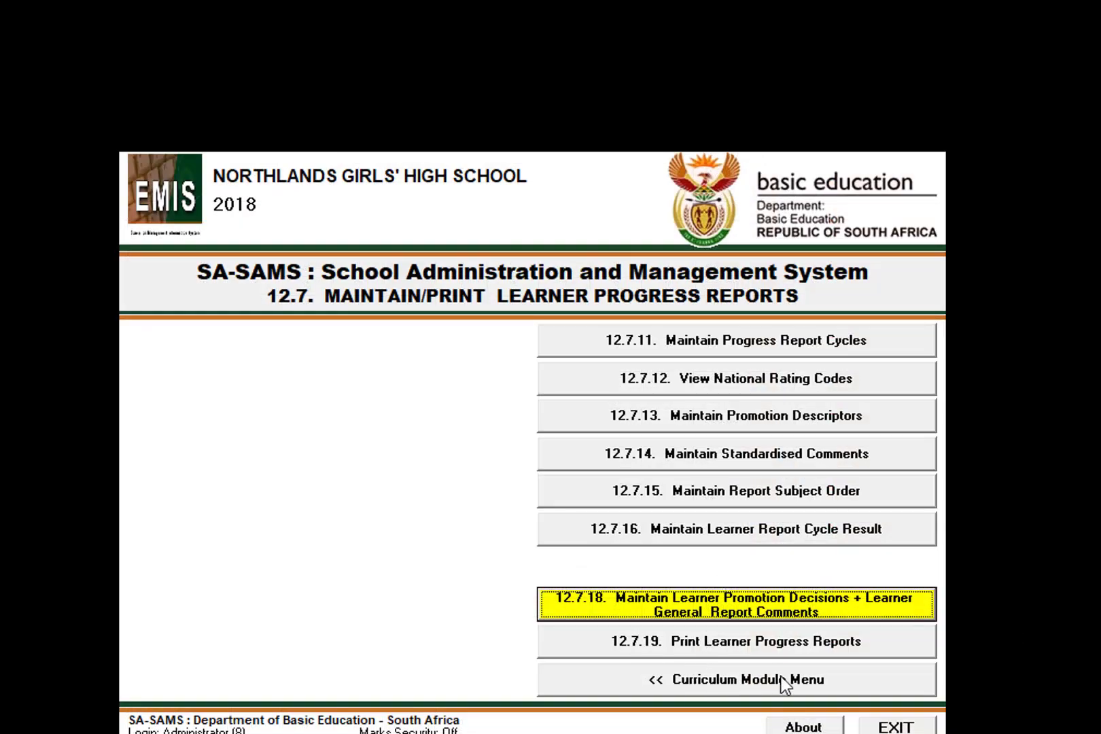
Step: Open 12.9.15.4 Gr 4 to 9 SBA, PAT, Exam and Final Mark schedule and generate it for Grade 08 Term1
click(686, 681)
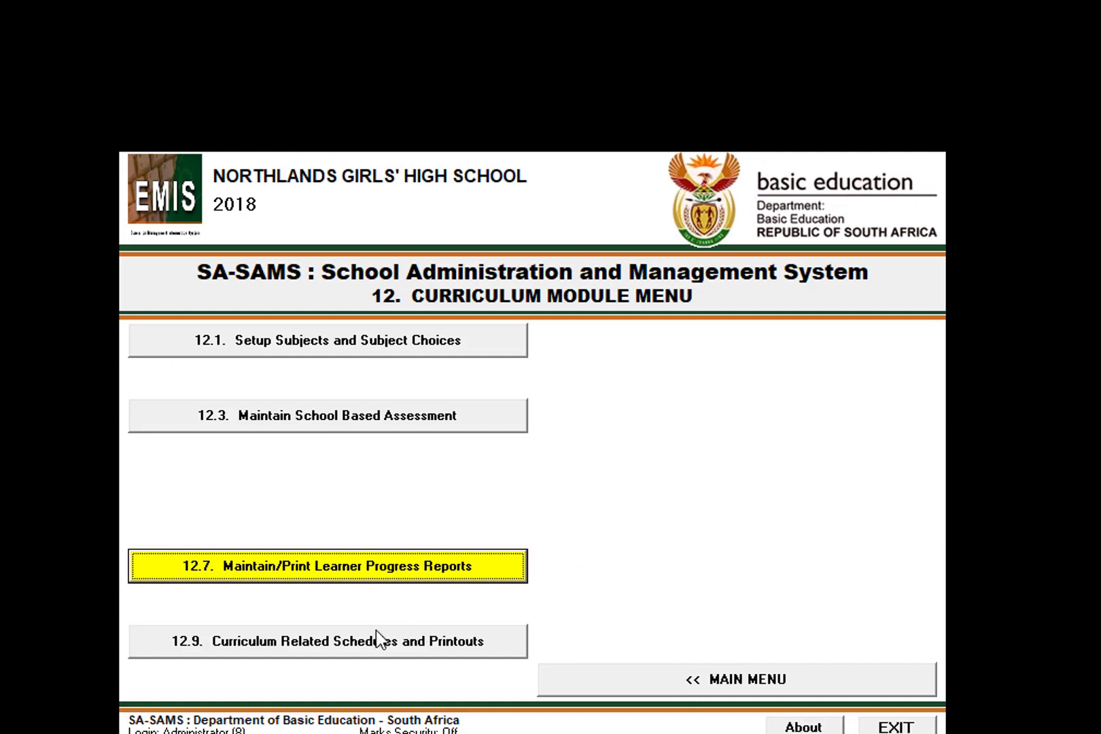
click(341, 639)
click(673, 491)
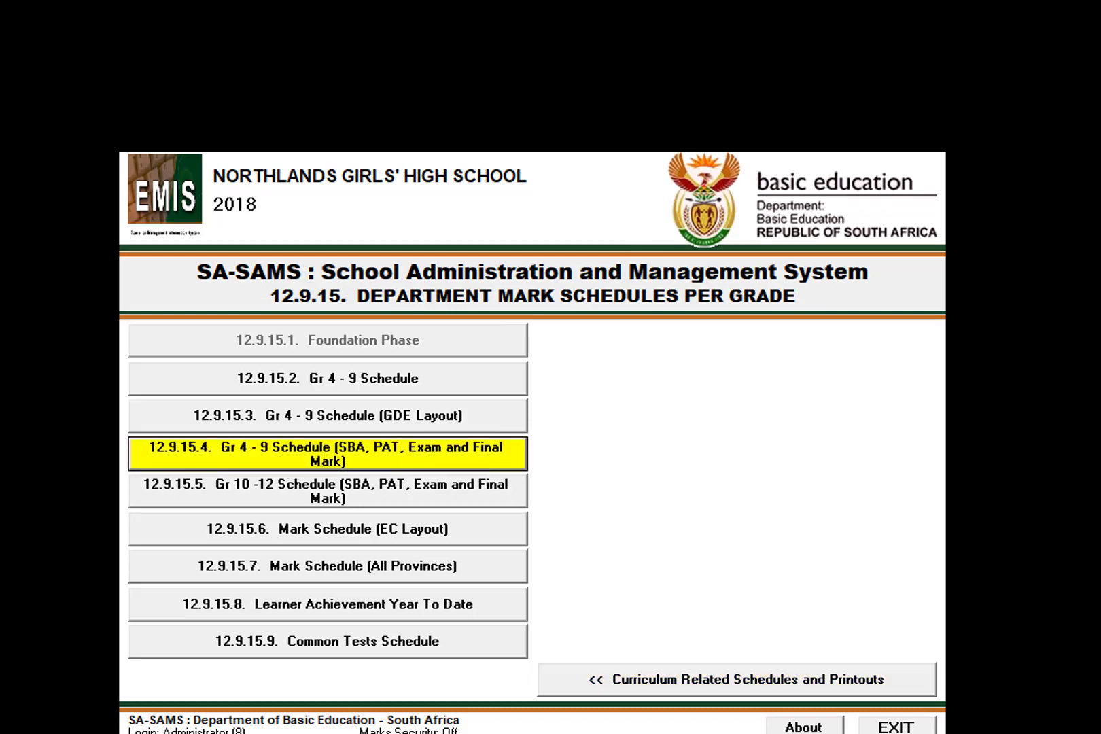
click(327, 453)
drag(752, 193, 485, 101)
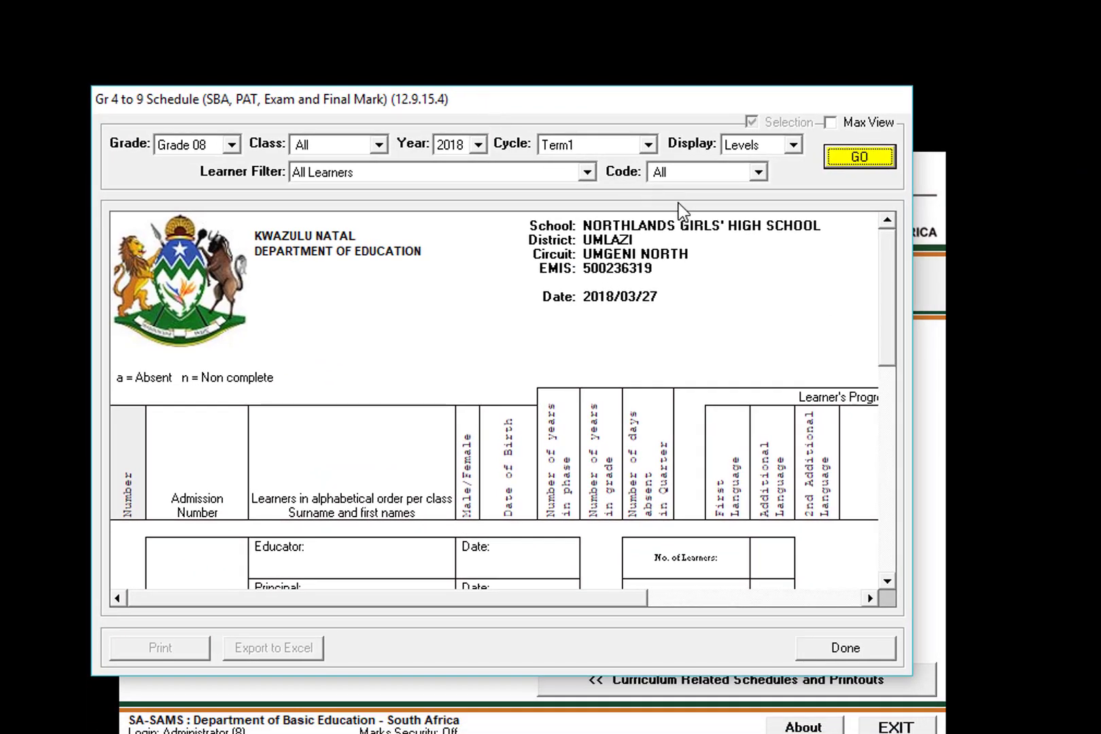
click(857, 159)
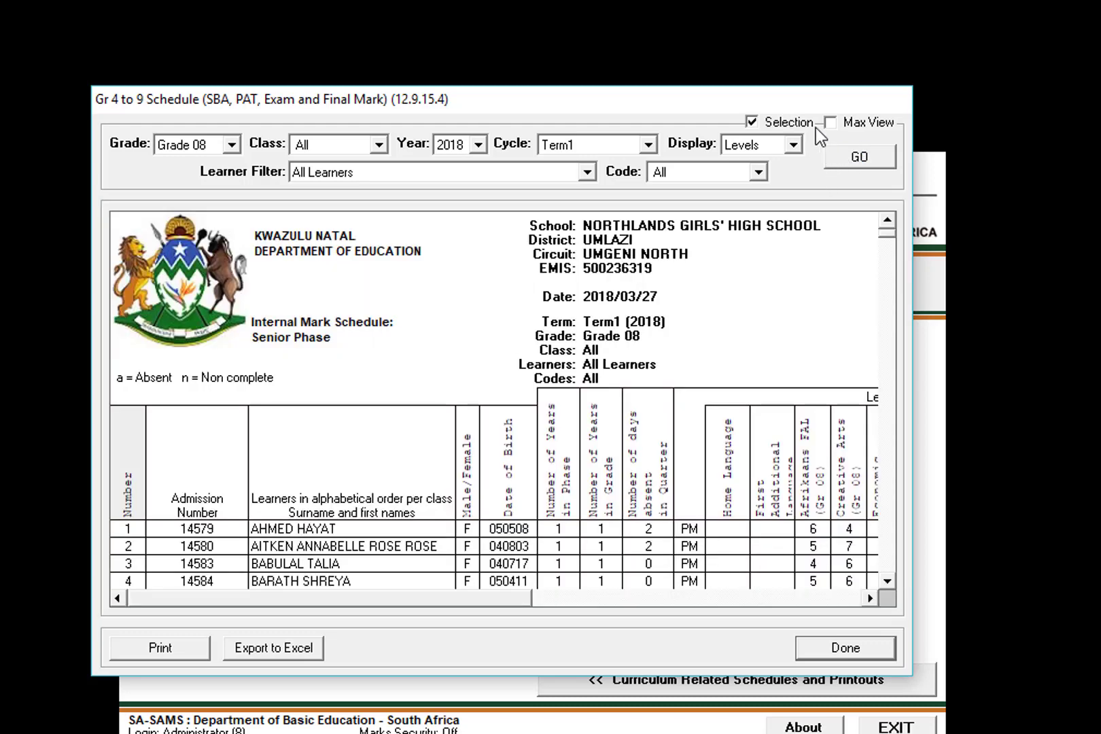
Step: Preview the Grade 08 Term1 schedule report full screen, page through it, then return to the 12.9 menu
click(831, 122)
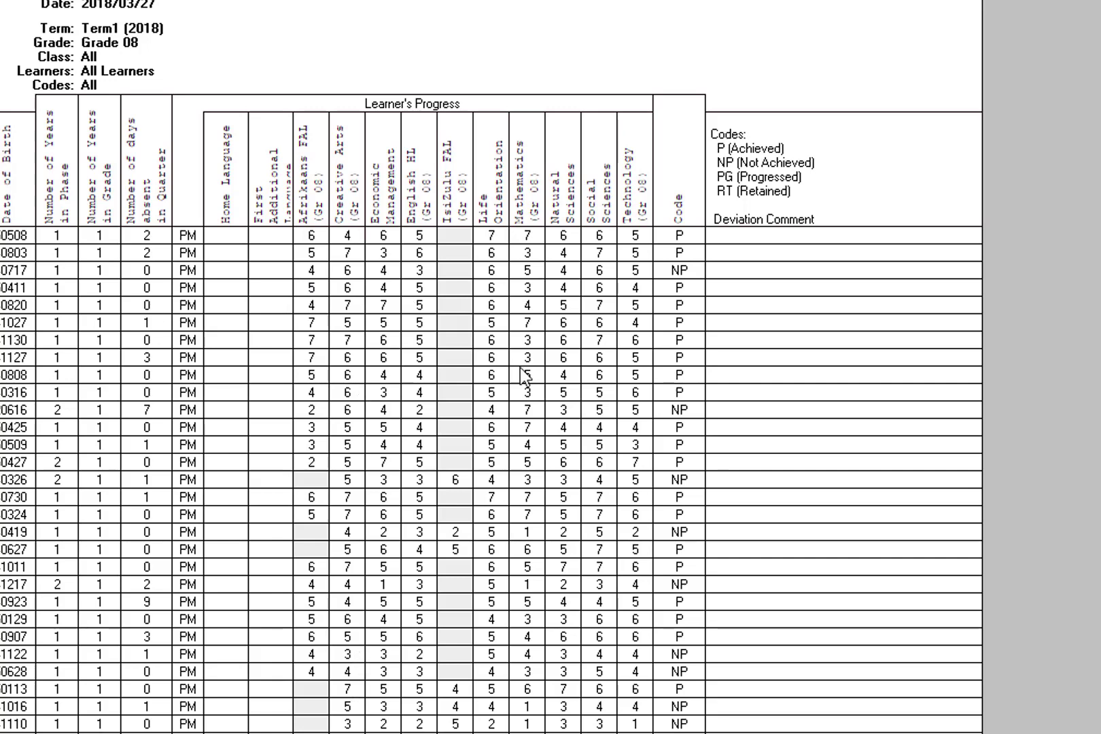
key(Page_Down)
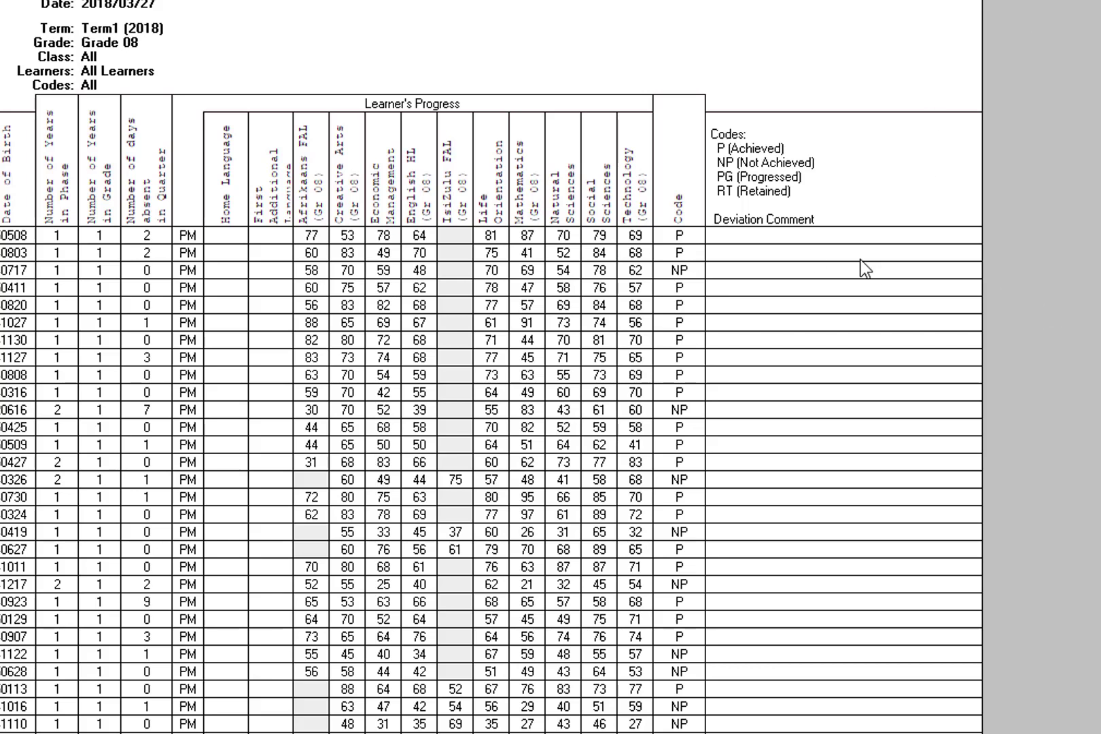
key(Escape)
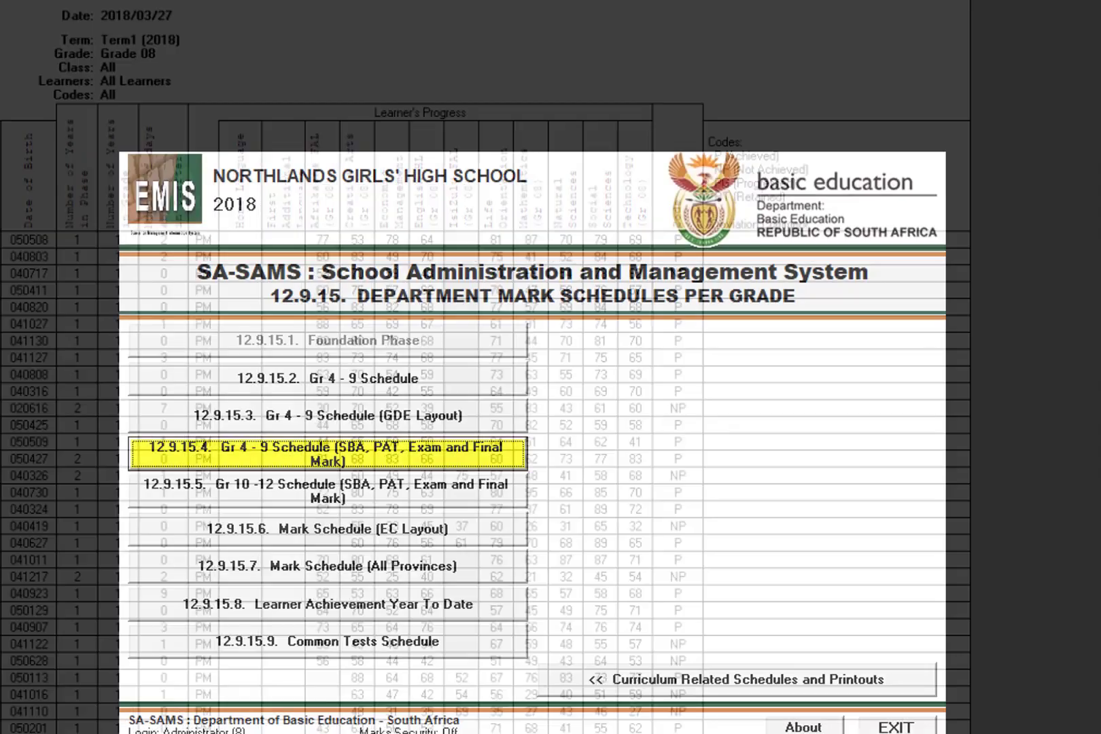
click(722, 685)
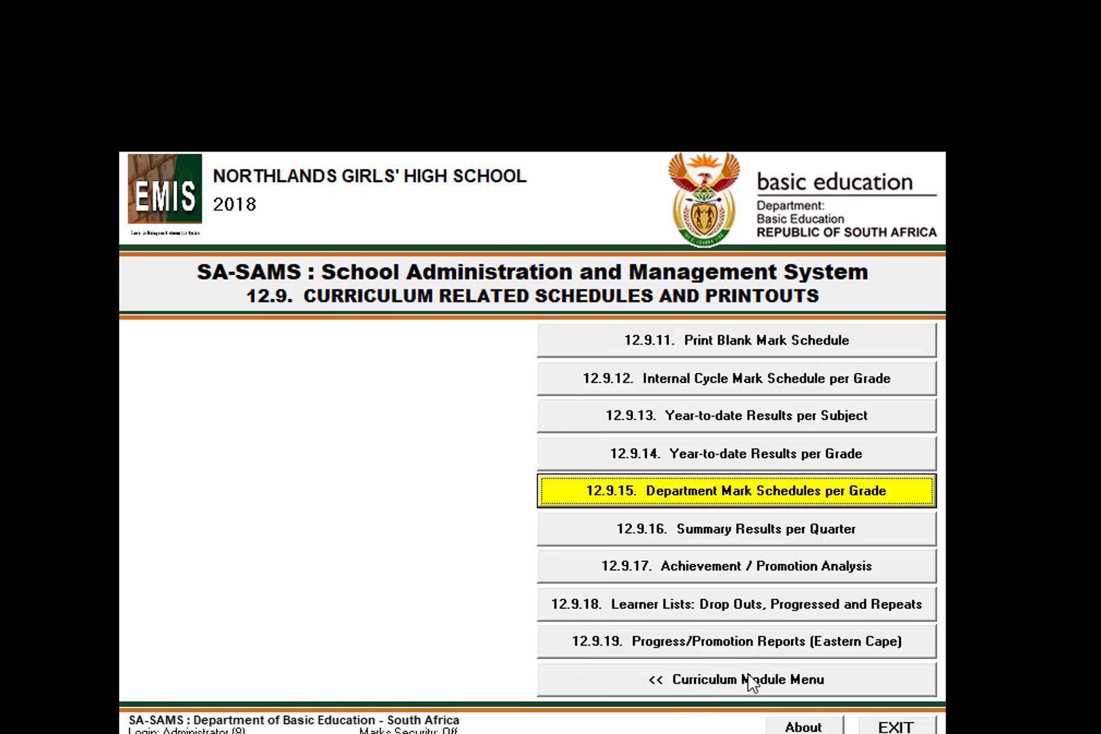